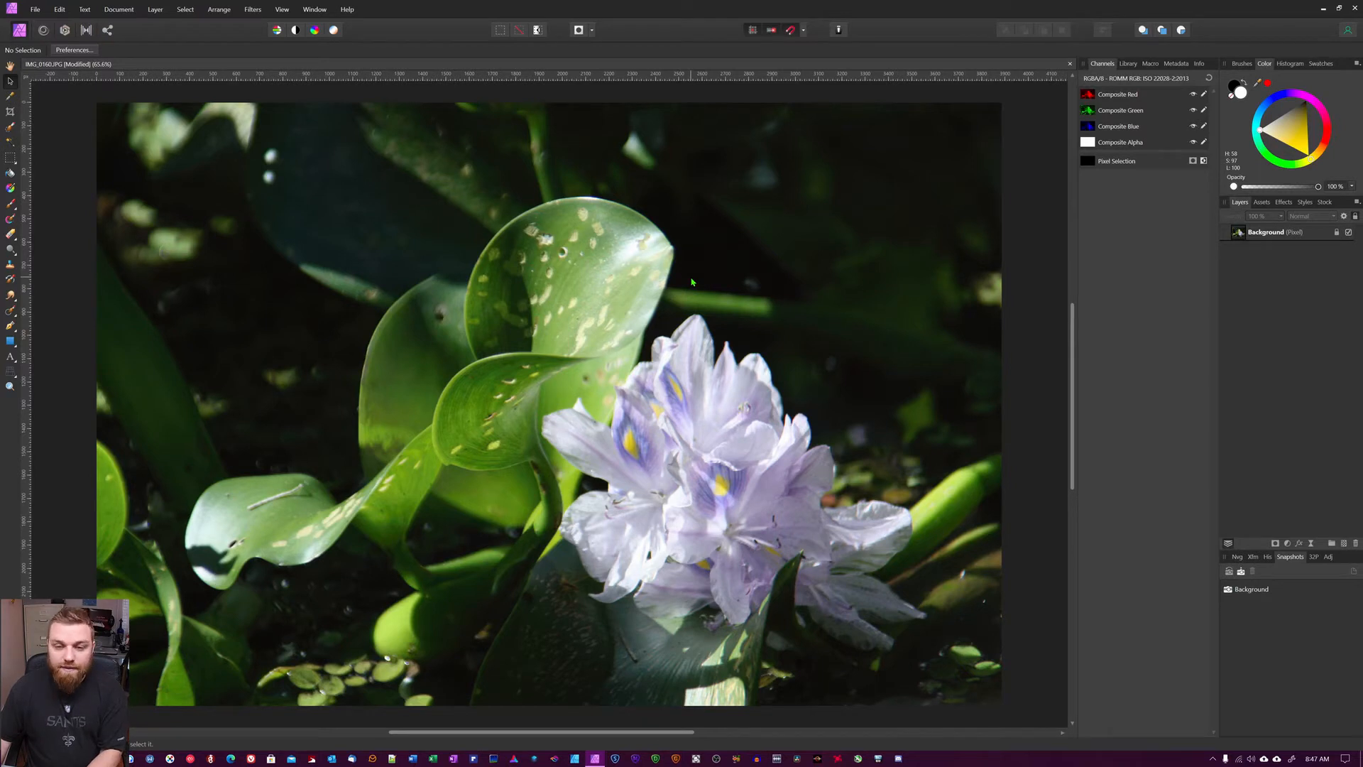
- Inspect the photo's noise up close around the leaves and dark background, and duplicate the Background layer
scroll(691, 282, "up", 6)
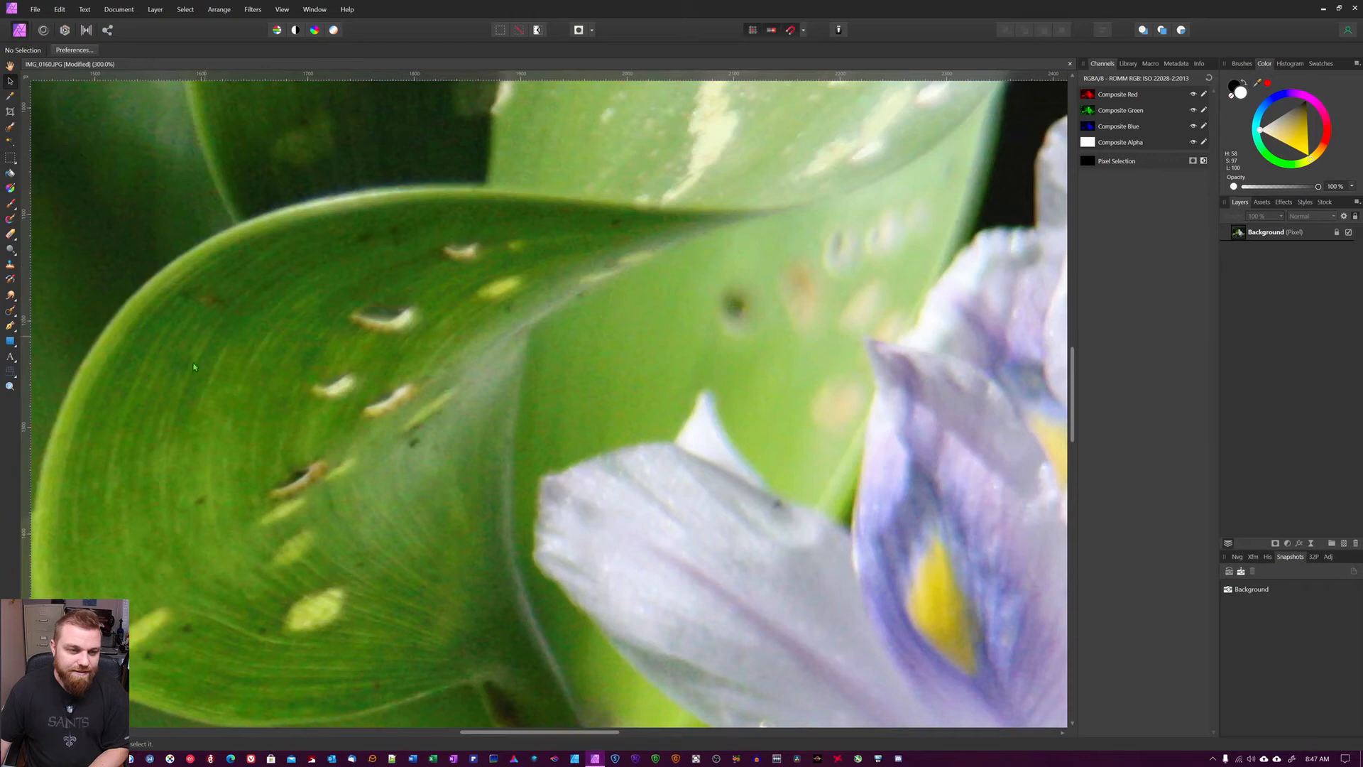
left_click_drag(891, 263, 217, 721)
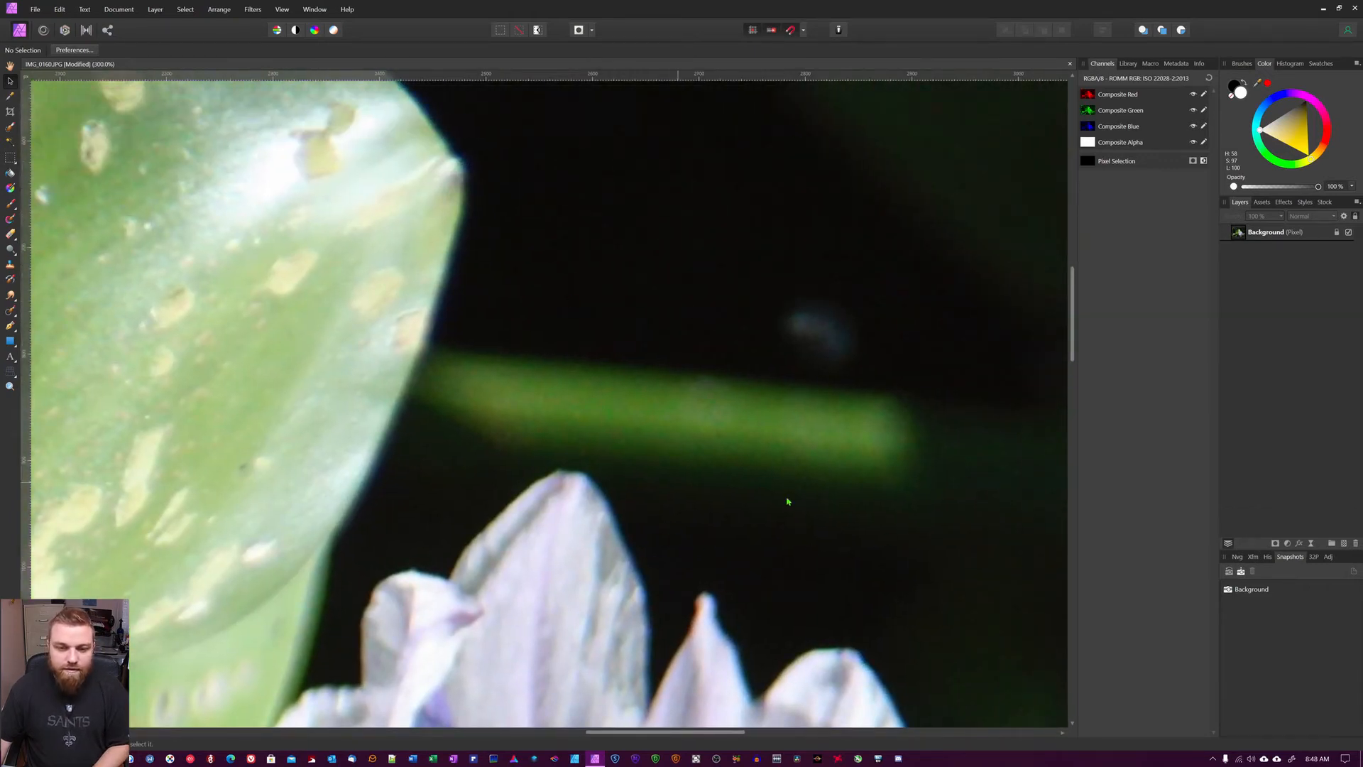
left_click_drag(730, 262, 280, 565)
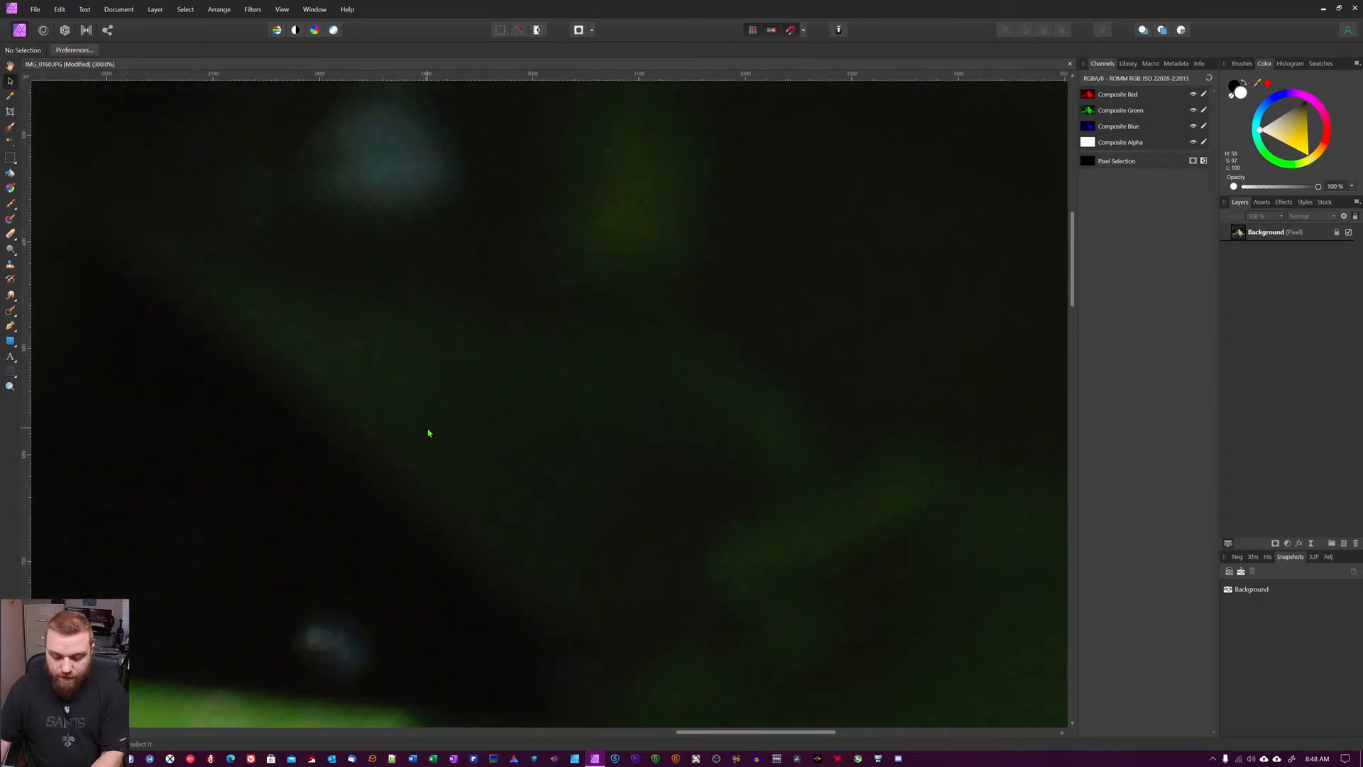
key("ctrl+0")
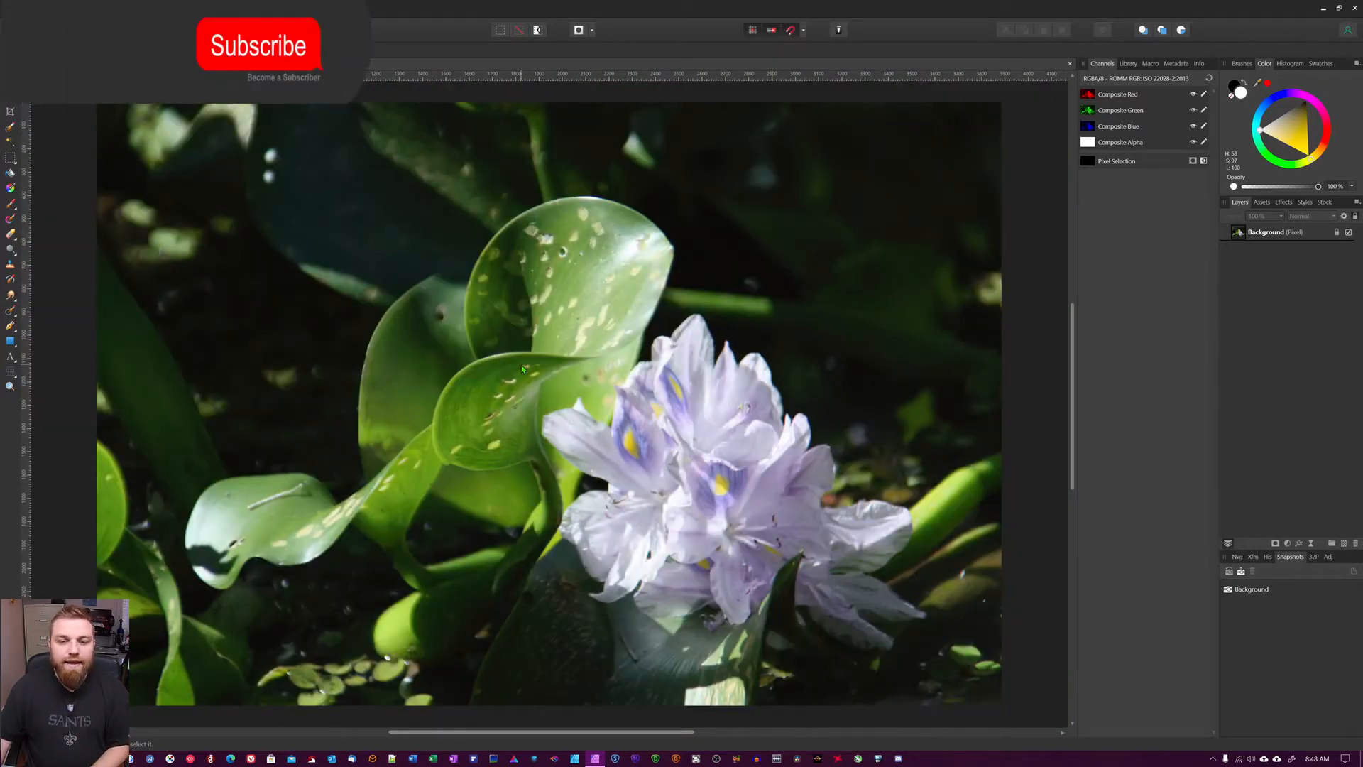
left_click(1266, 234)
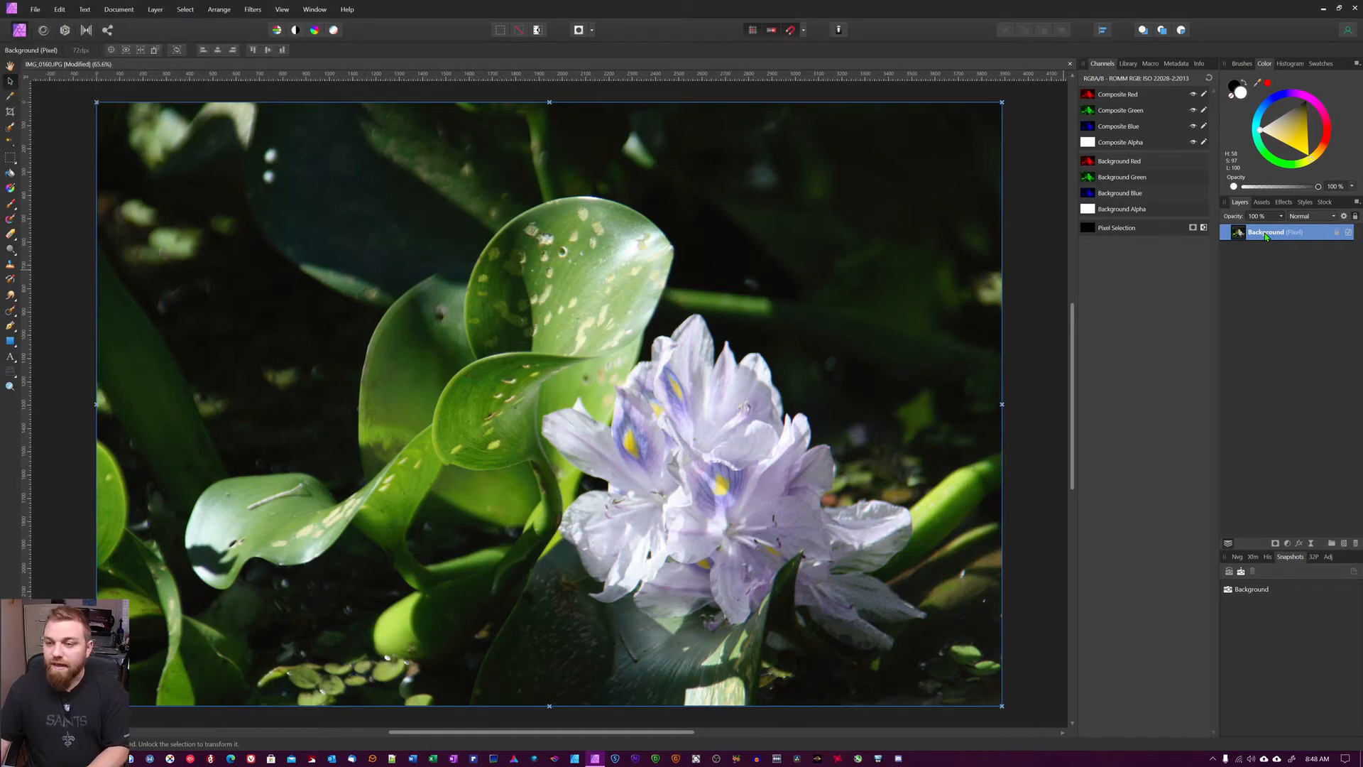
key("ctrl+j")
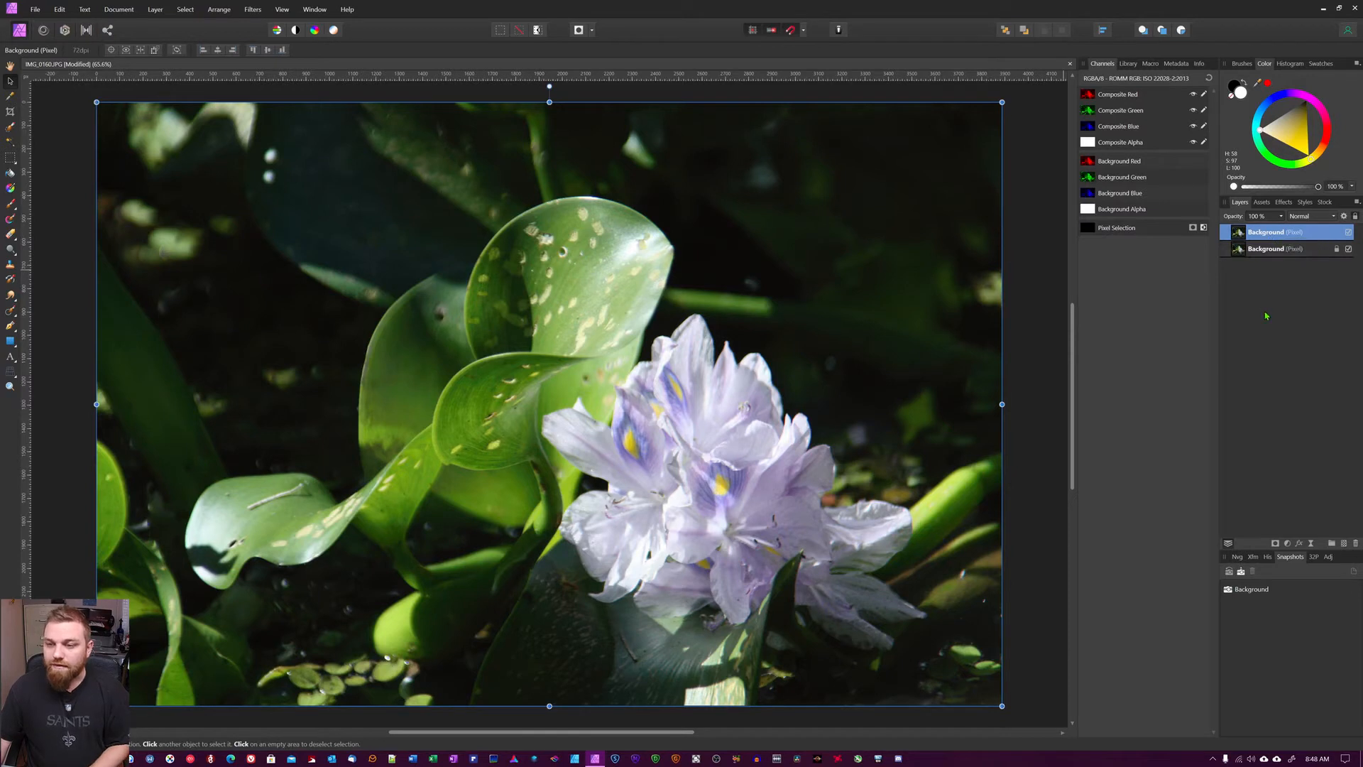
- Open the duplicated layer in the Topaz DeNoise AI plugin
left_click(245, 10)
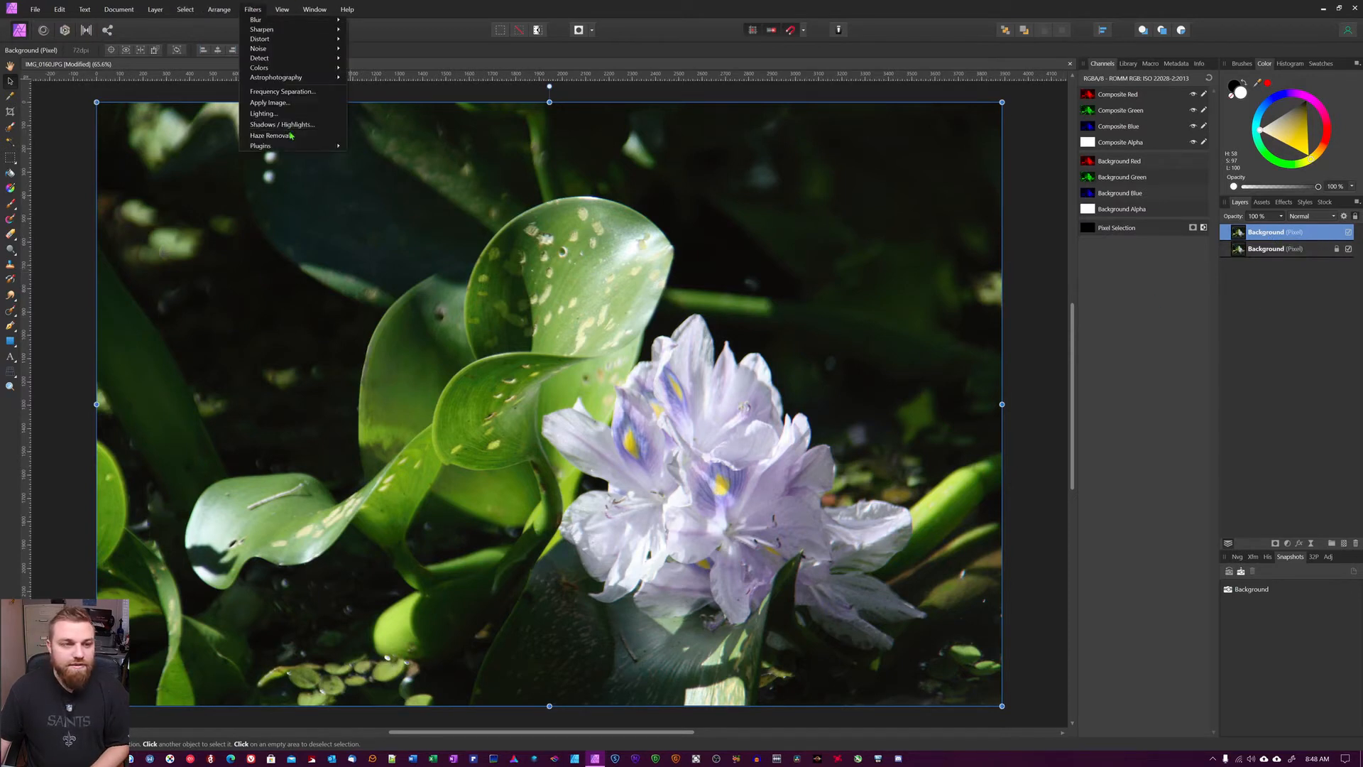
mouse_move(280, 149)
mouse_move(388, 158)
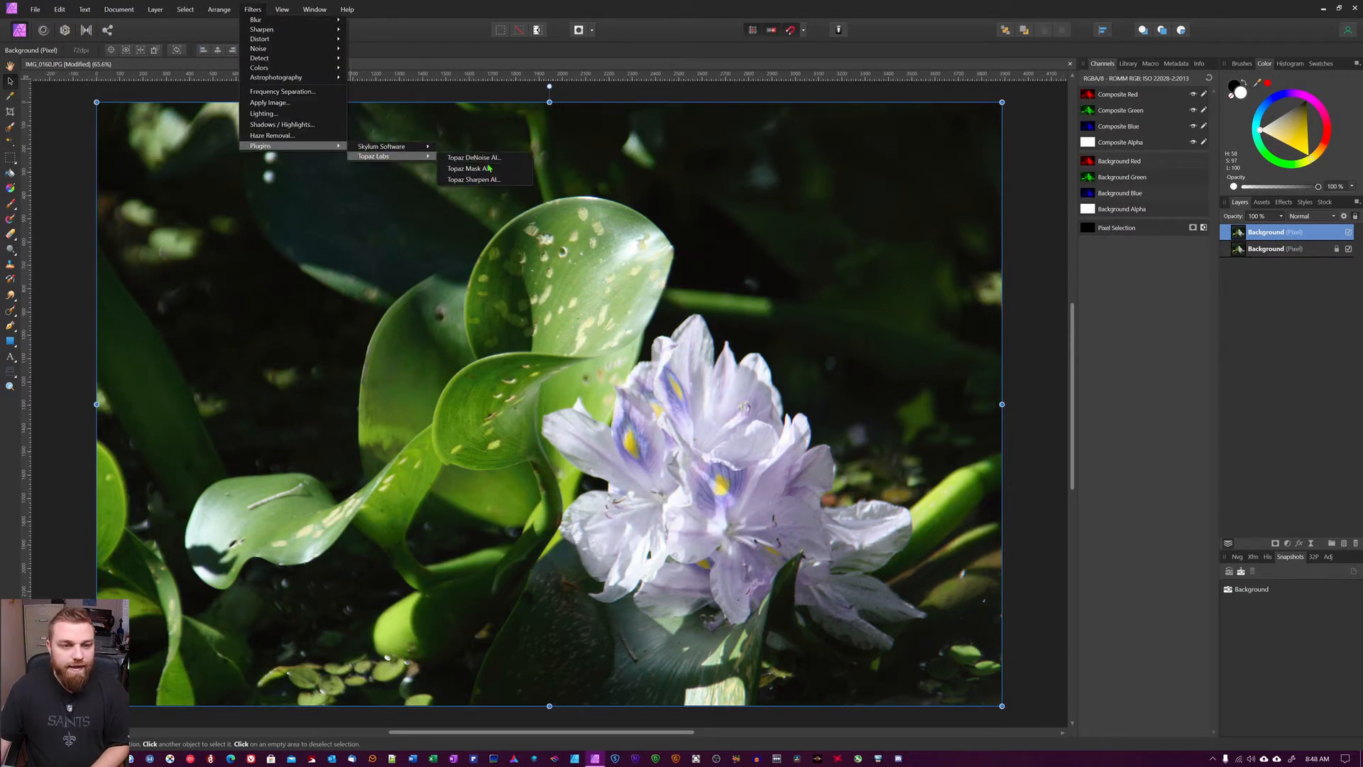
left_click(491, 163)
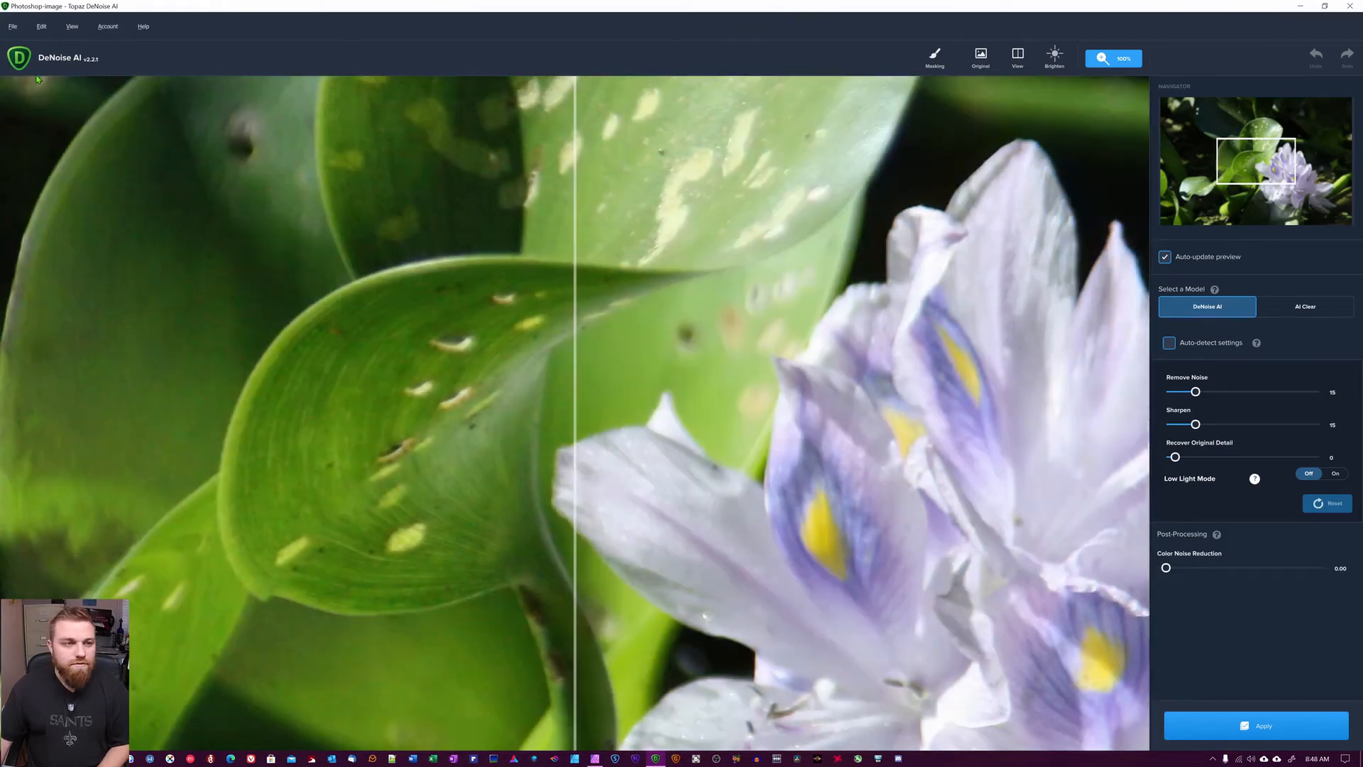
- Look over the plugin's menus, preview view options and zoom setting, and examine the flower and upper leaf in the preview
left_click(13, 29)
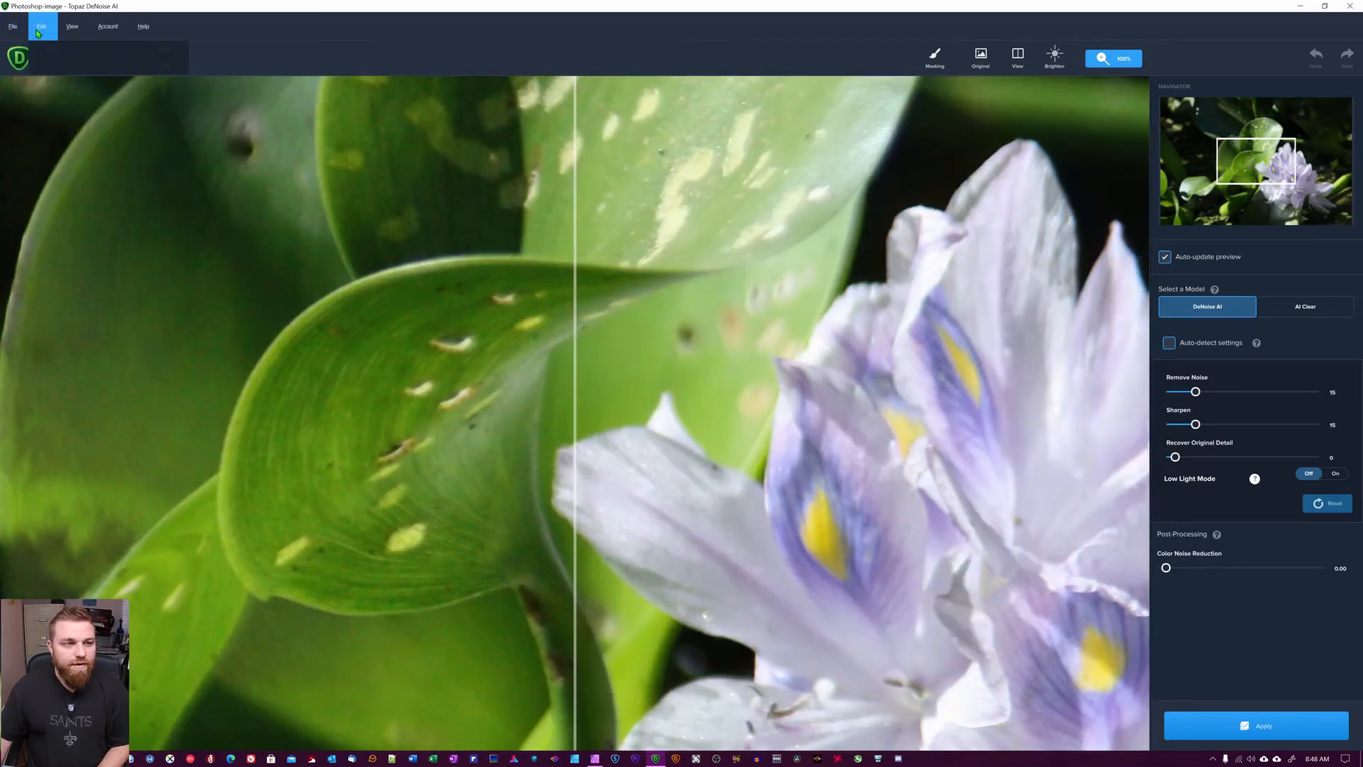
mouse_move(143, 26)
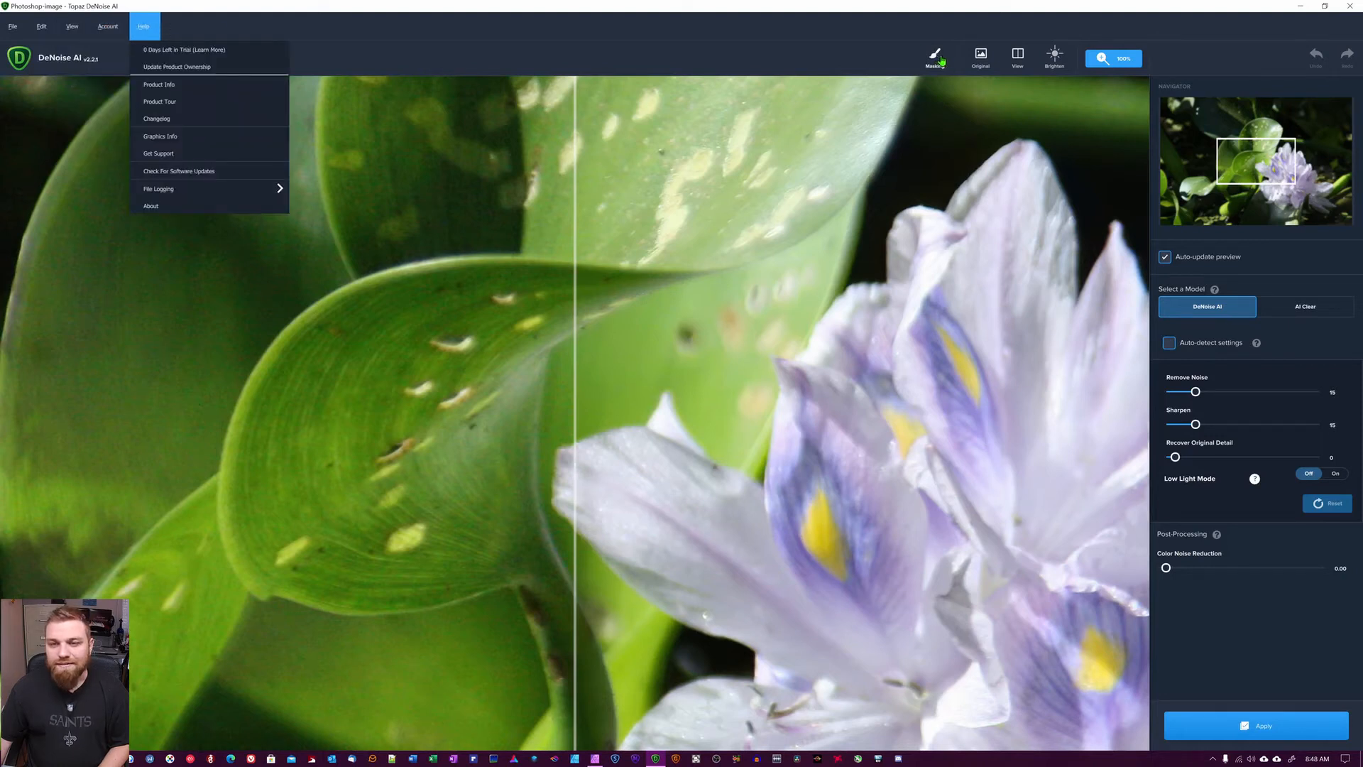
left_click(1017, 58)
left_click(1016, 58)
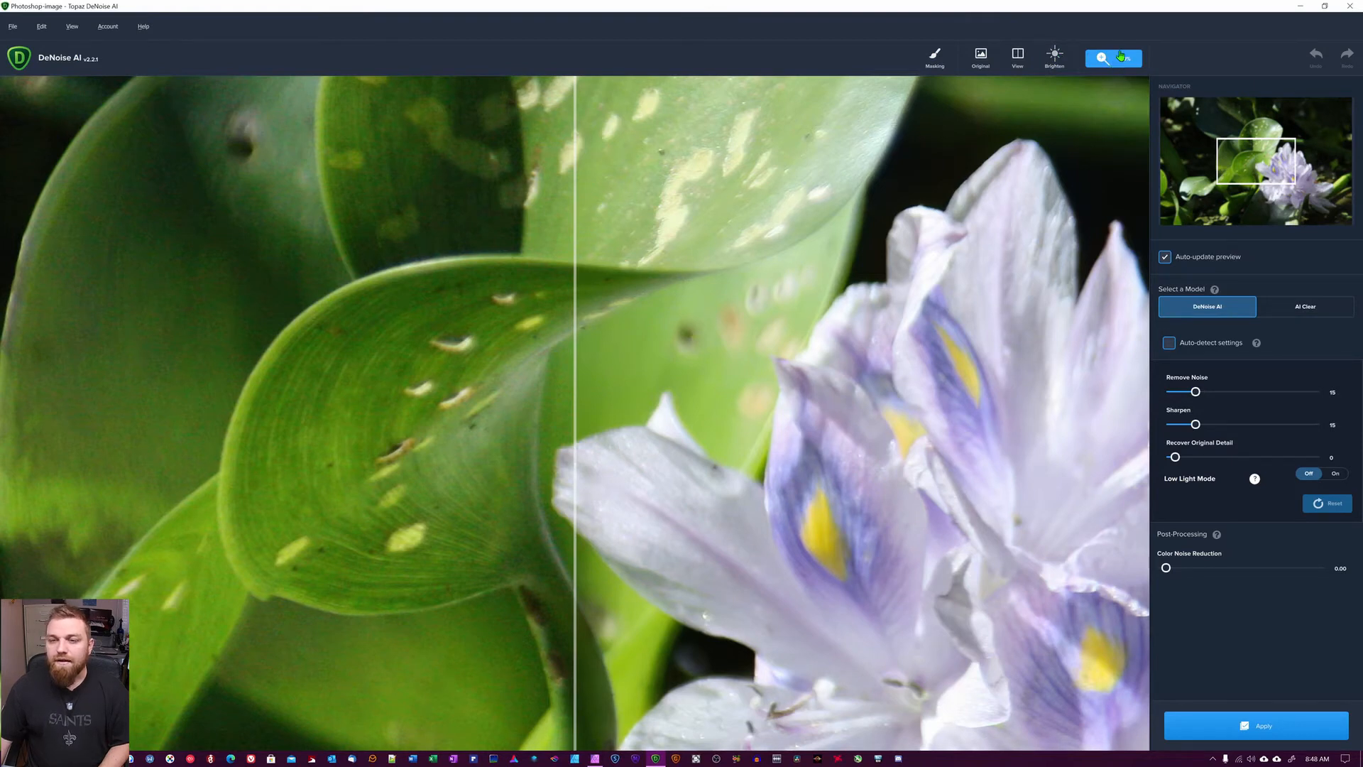
left_click(1121, 55)
left_click(1222, 46)
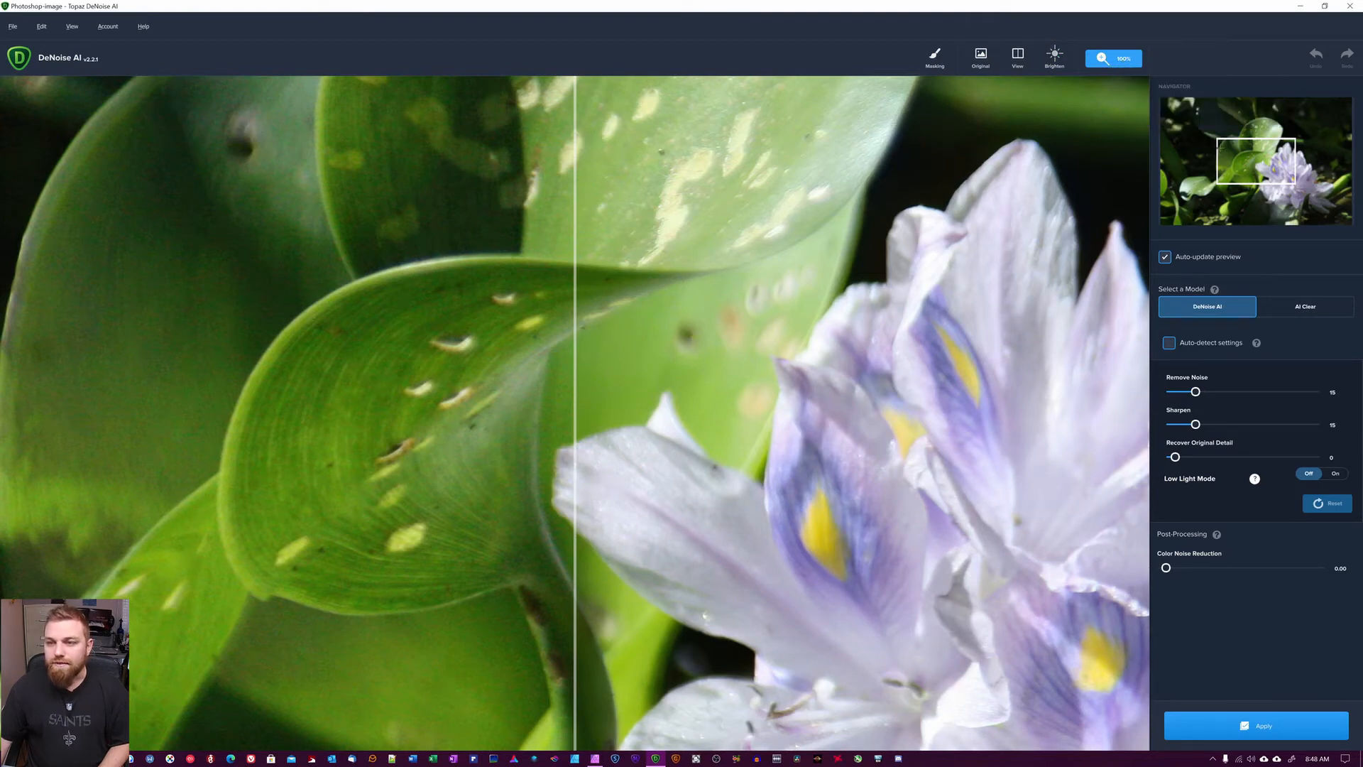
mouse_move(1270, 168)
left_mouse_down()
mouse_move(1309, 170)
mouse_move(1286, 160)
mouse_move(1291, 171)
left_mouse_up()
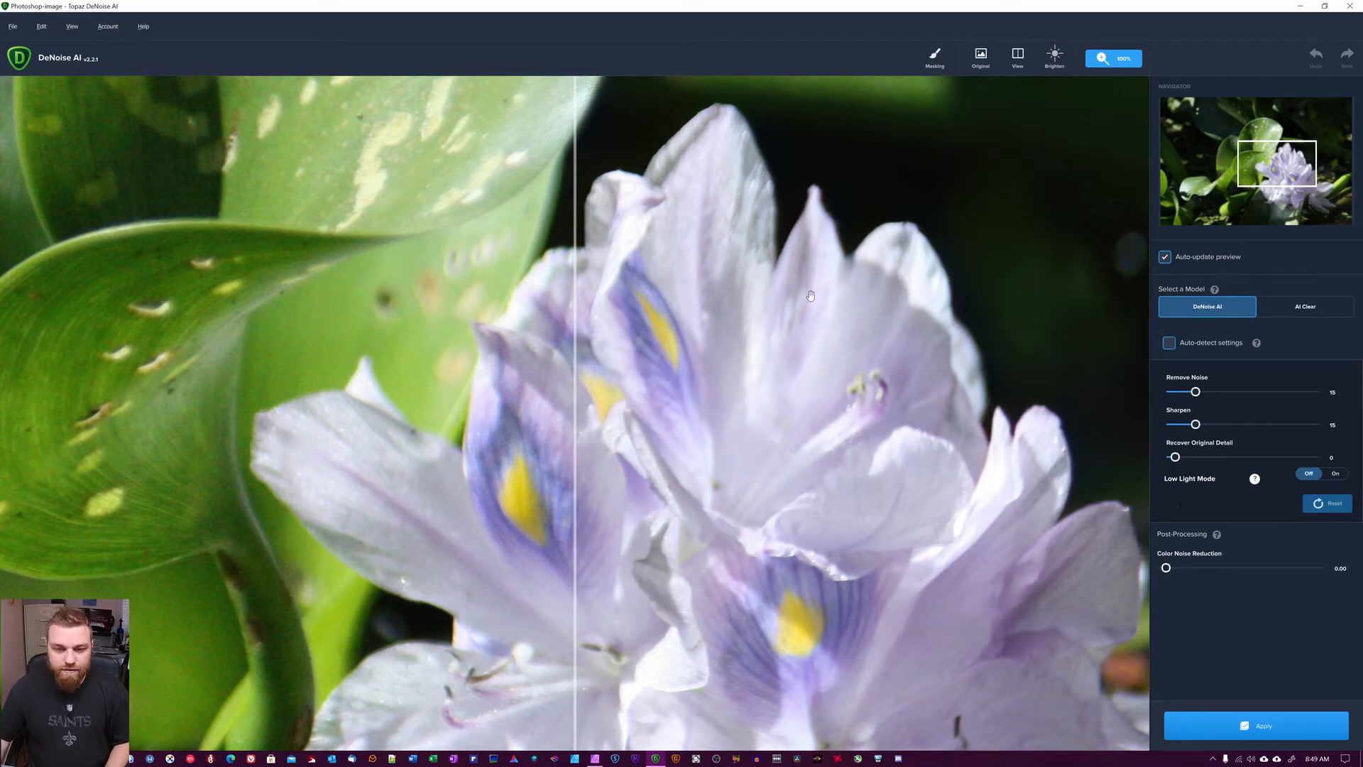
left_click_drag(823, 292, 677, 547)
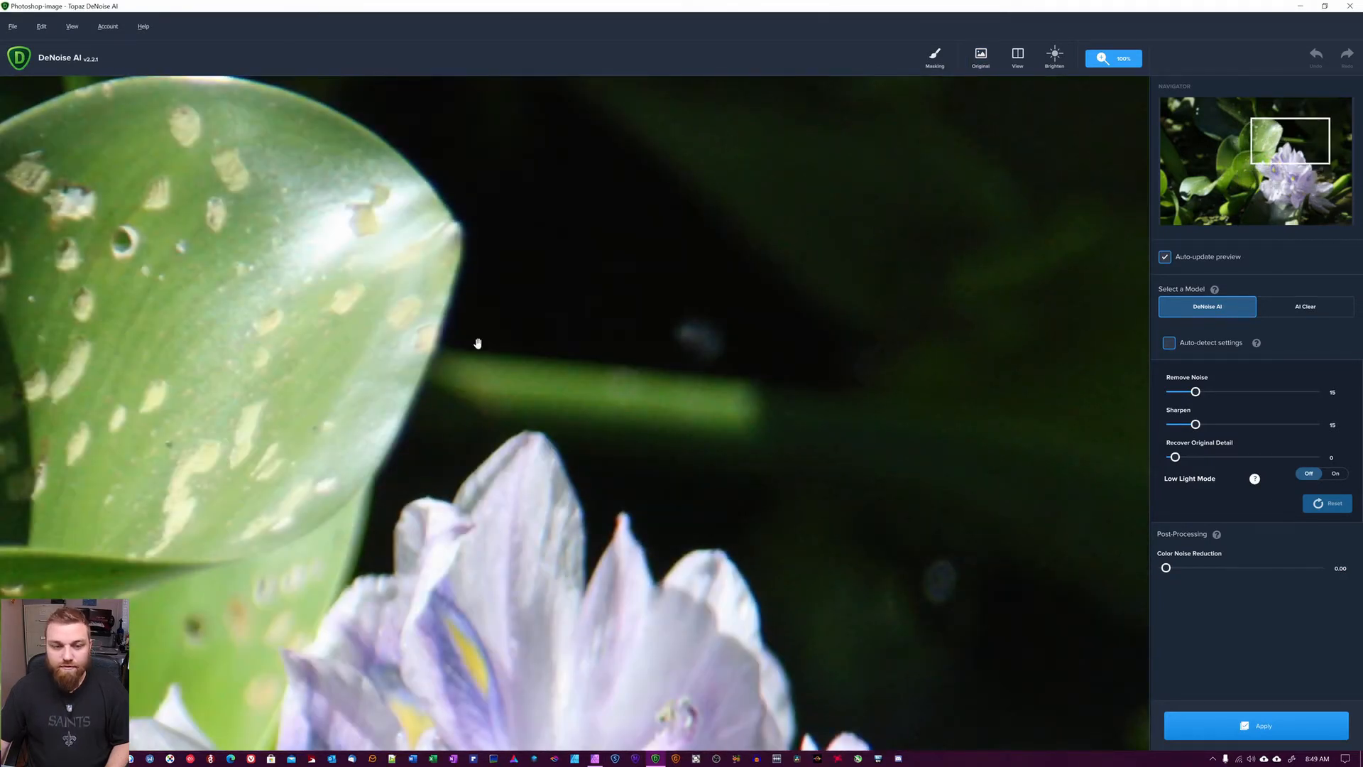
- Try the other preview view modes, including Single View, and return the preview to Split View
left_click(1051, 55)
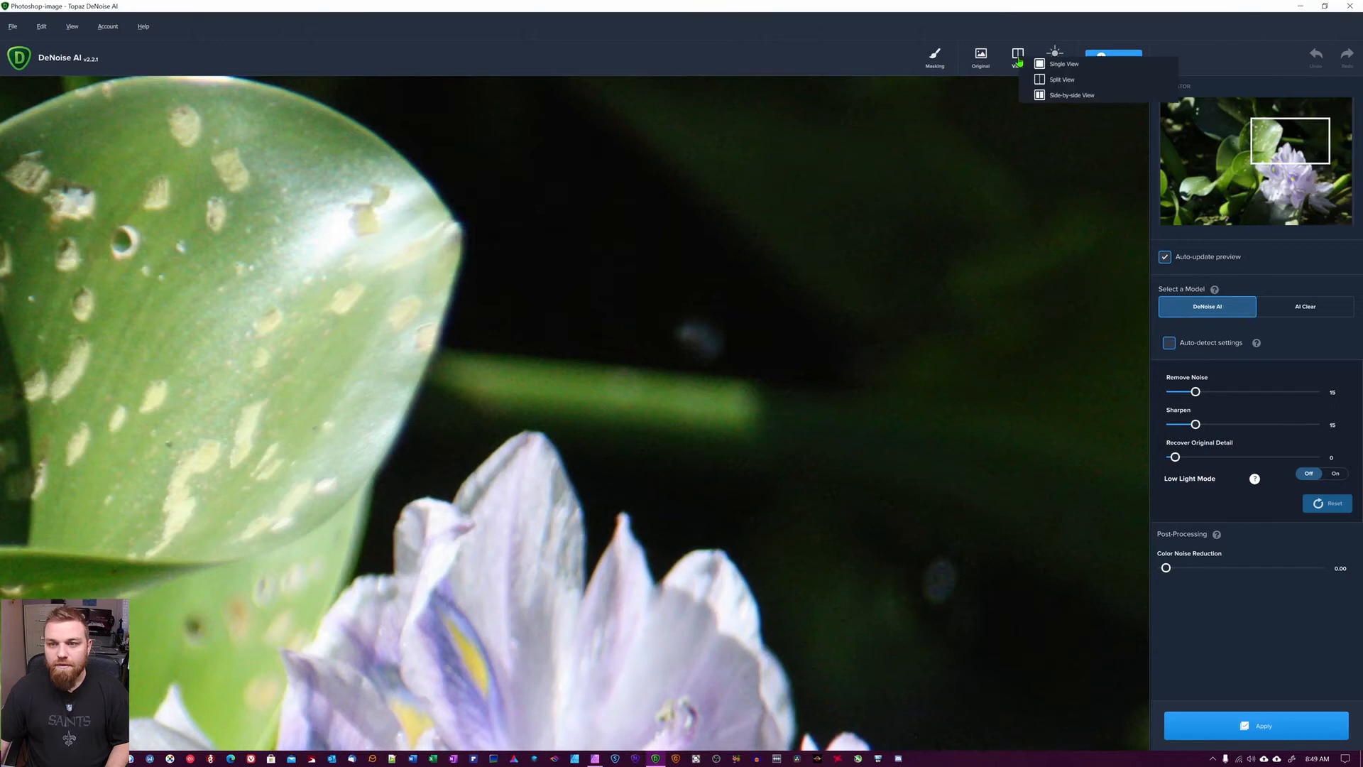
left_click(1060, 85)
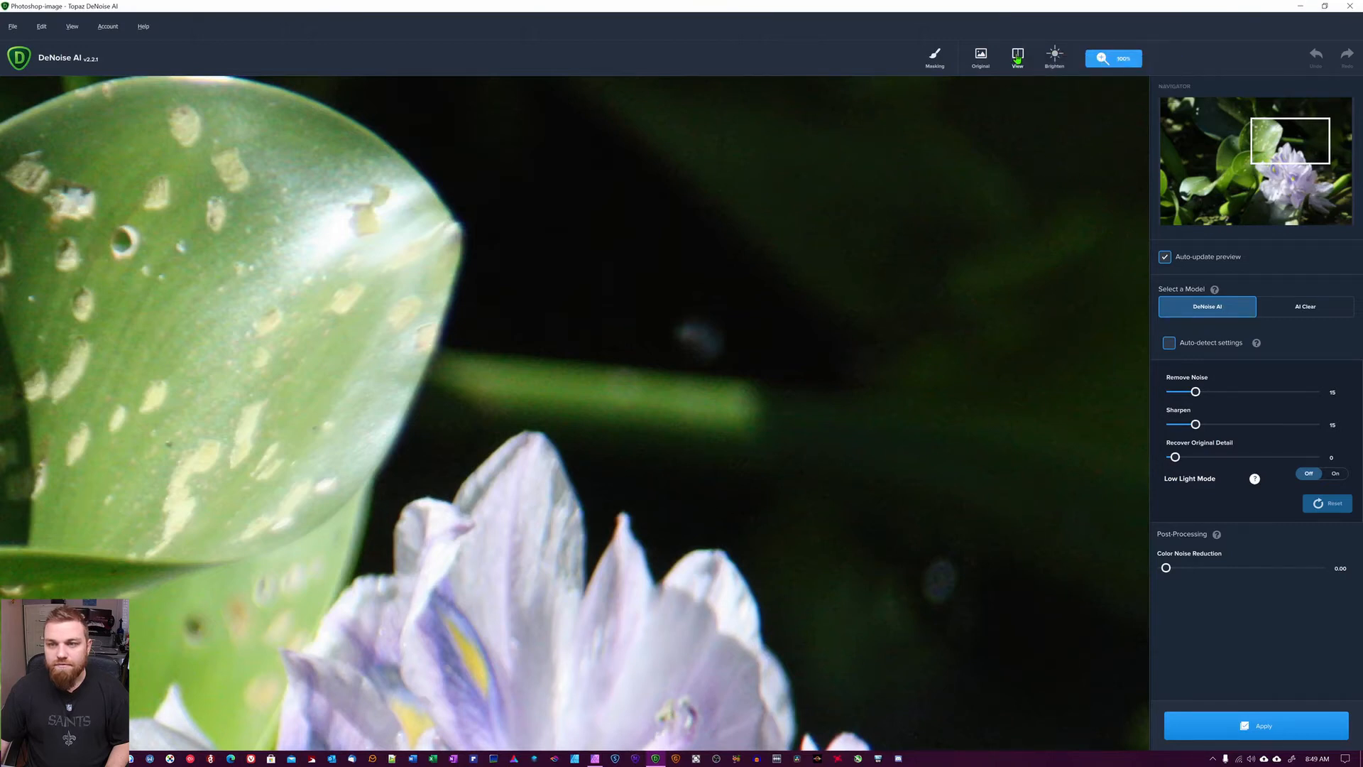
left_click_drag(466, 474, 817, 426)
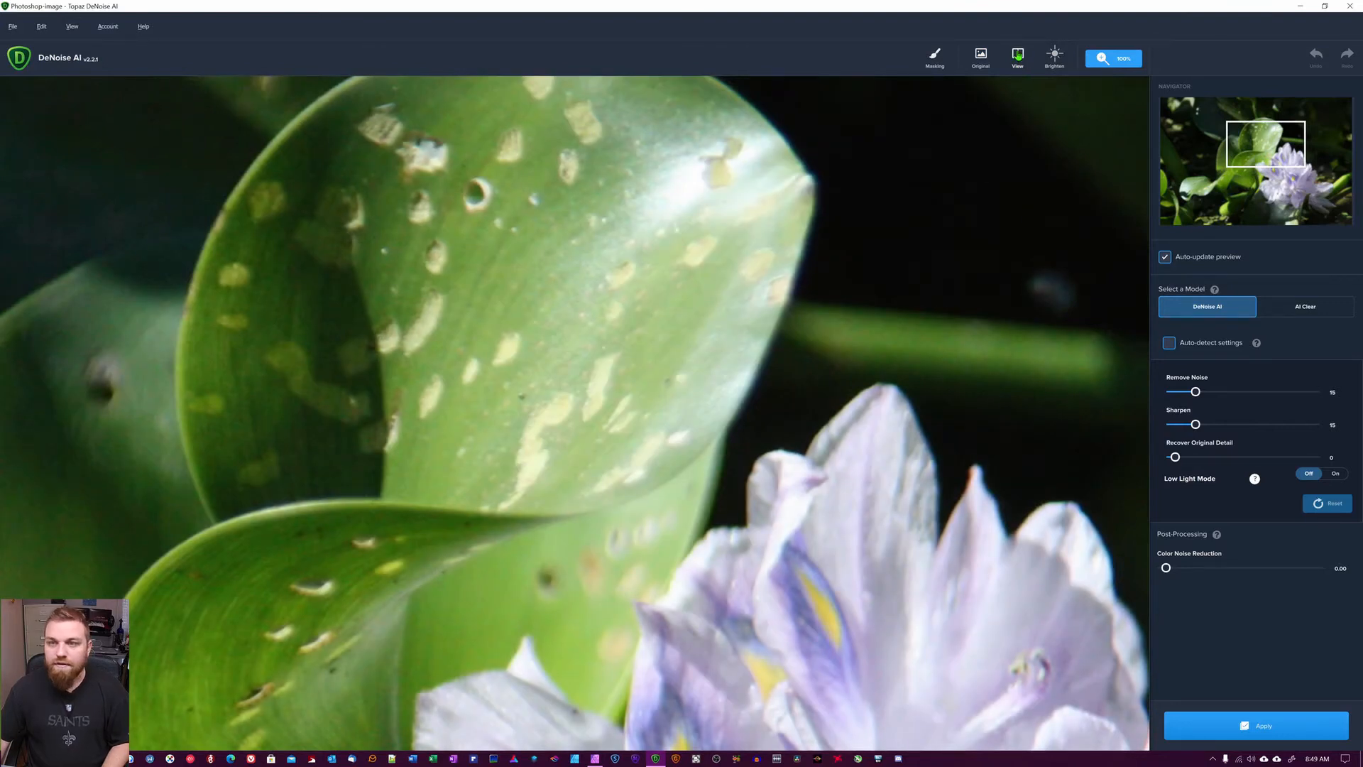
left_click(1017, 57)
left_click(1068, 72)
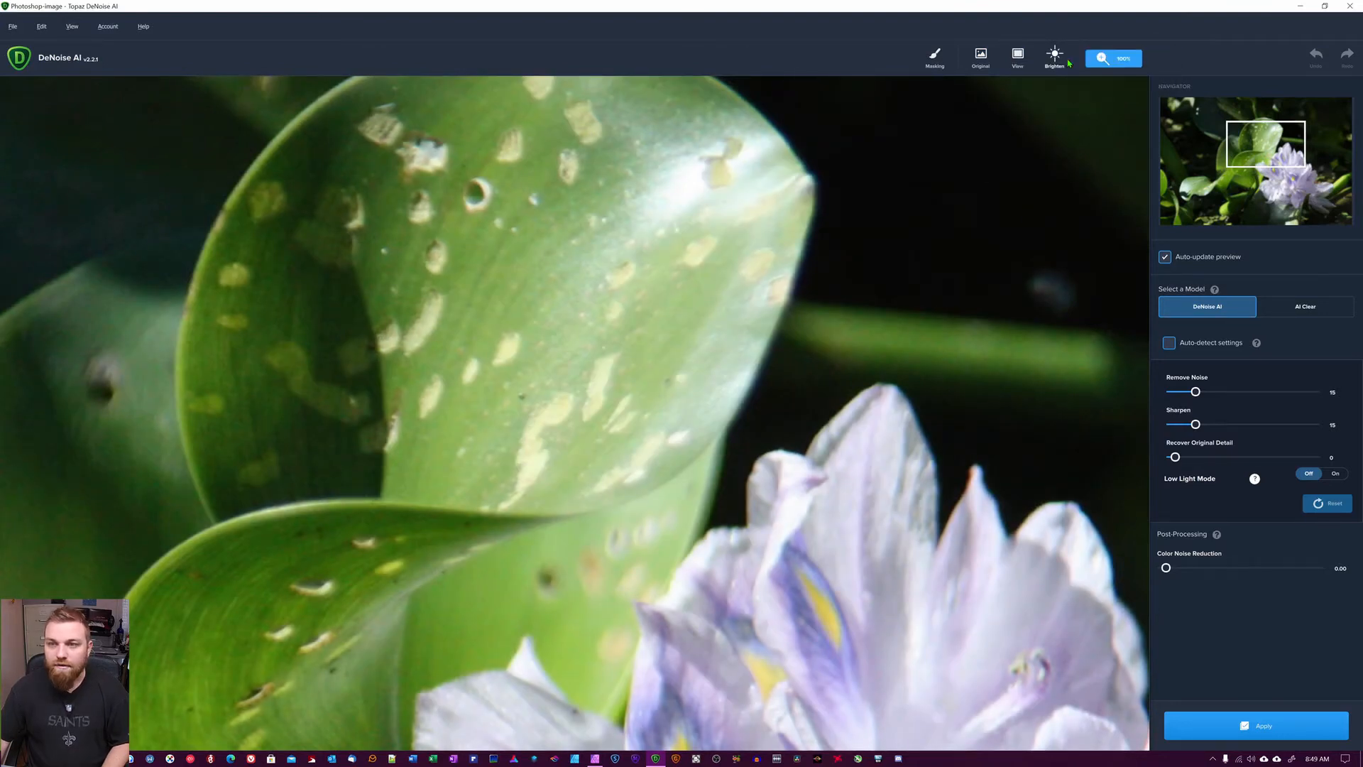
left_click(1017, 57)
left_click(1051, 76)
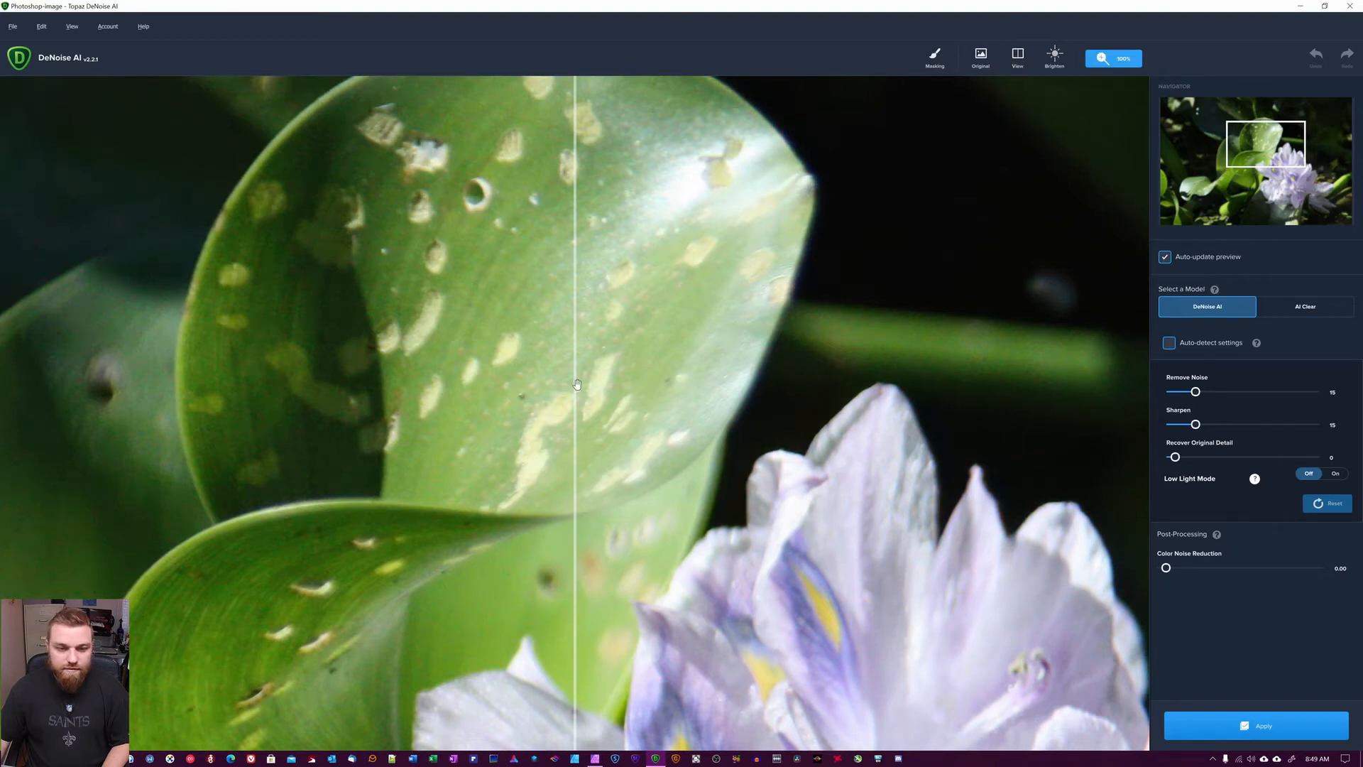
- Enable auto-detect settings for the DeNoise AI model and compare the original and processed sides across the leaves and flower
mouse_move(577, 384)
left_mouse_down()
mouse_move(1061, 408)
mouse_move(846, 387)
mouse_move(980, 390)
mouse_move(740, 391)
mouse_move(1078, 390)
mouse_move(489, 384)
mouse_move(220, 355)
mouse_move(561, 375)
mouse_move(331, 376)
mouse_move(595, 403)
left_mouse_up()
left_click(755, 568)
left_click_drag(756, 568, 768, 489)
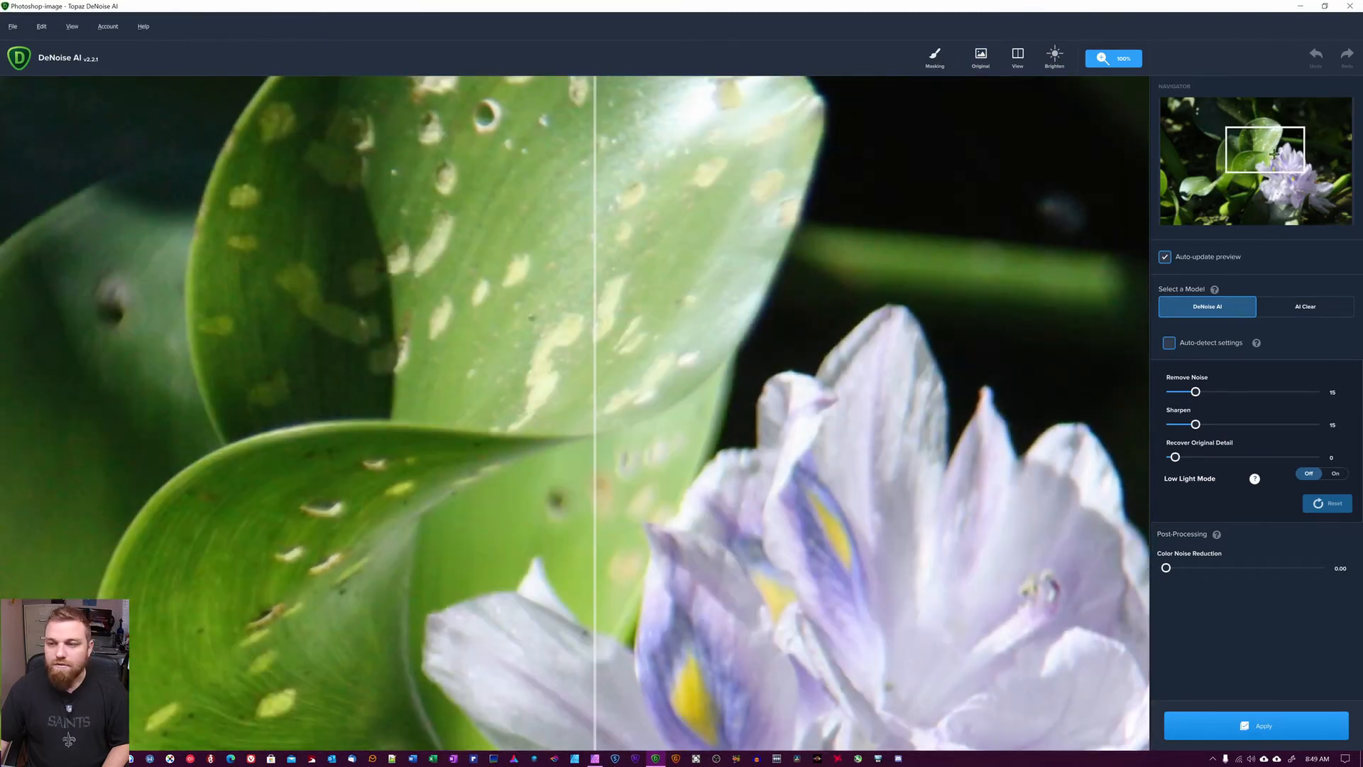
left_click_drag(1276, 155, 1258, 180)
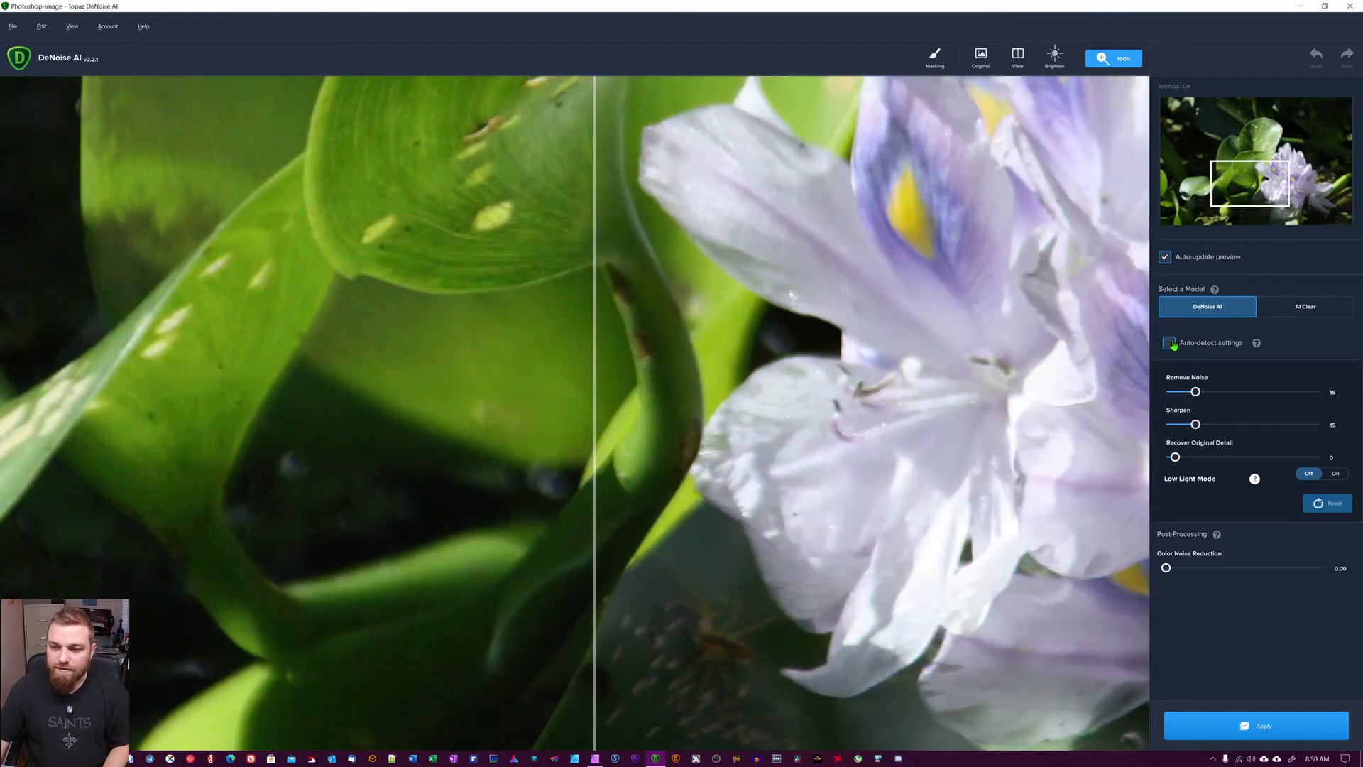
left_click(1173, 345)
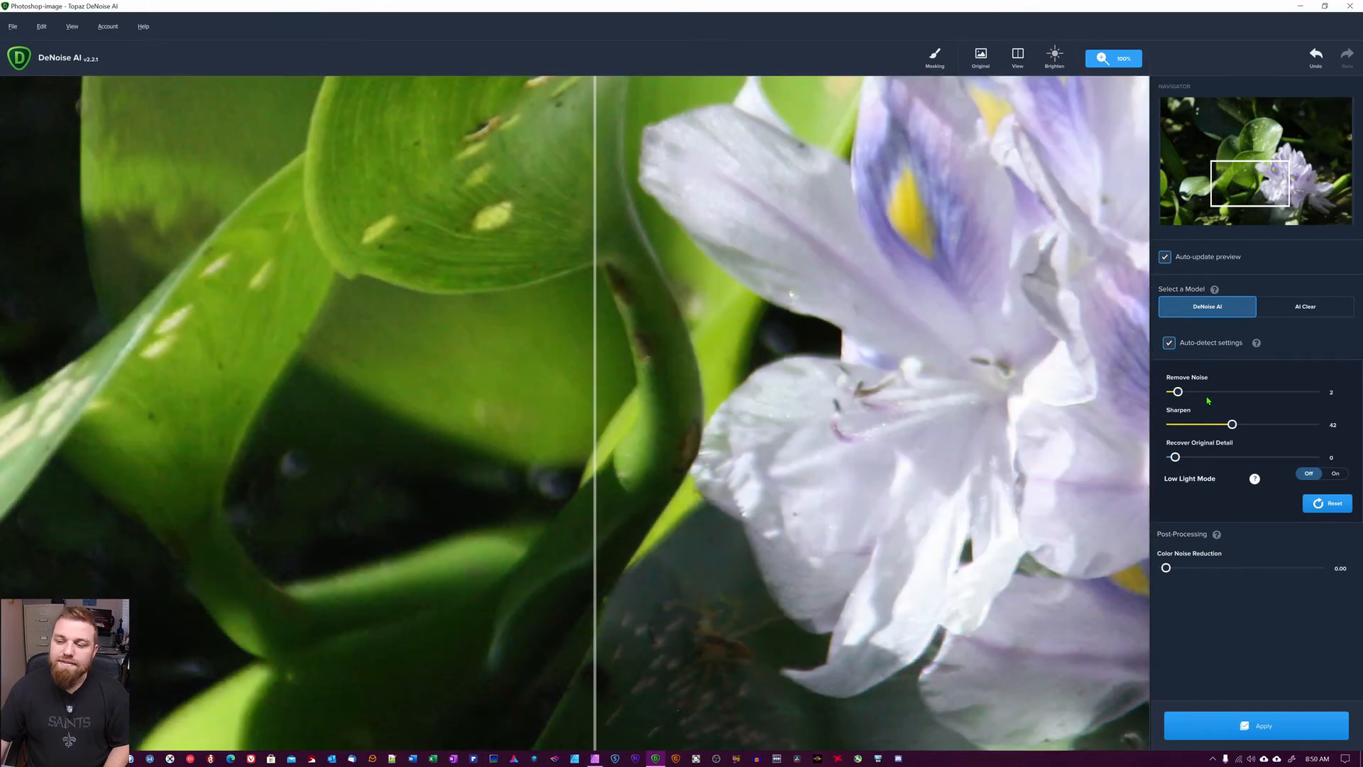
left_click_drag(596, 270, 598, 306)
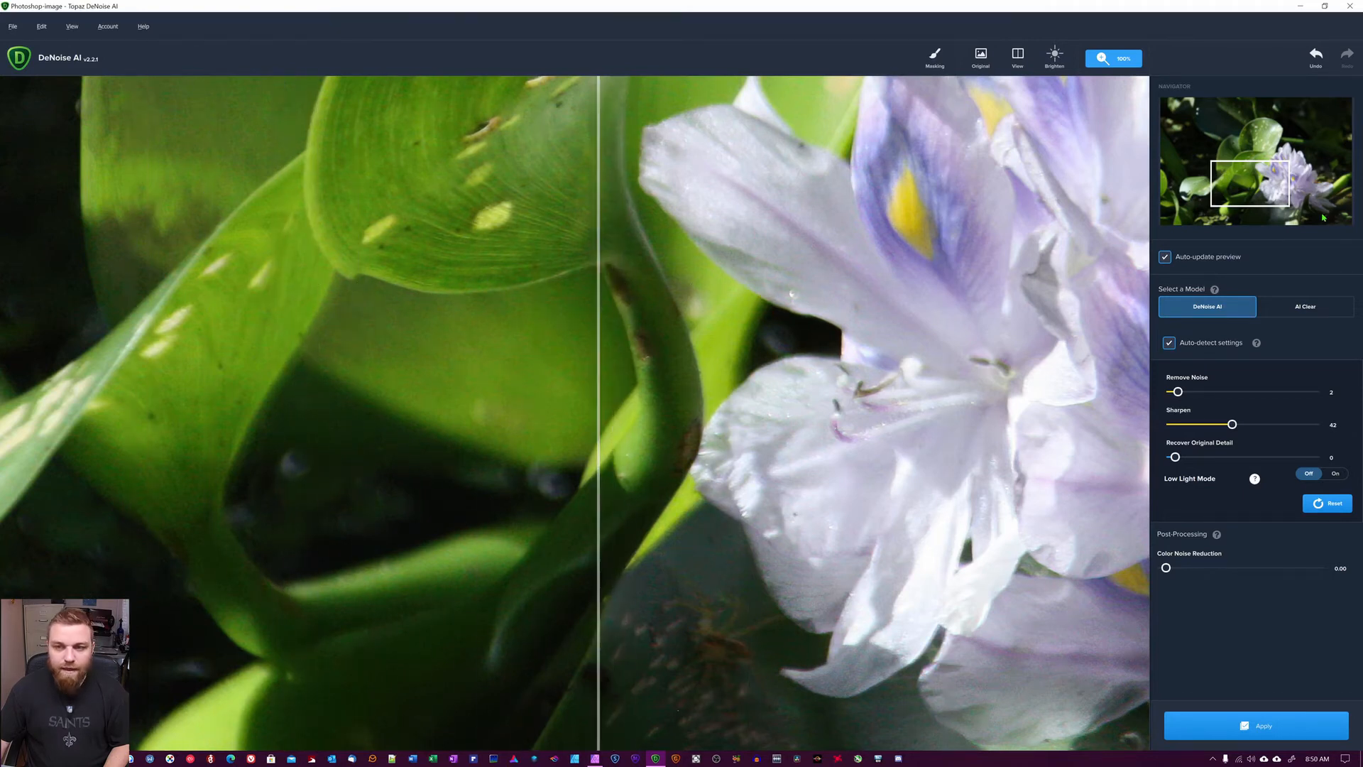
left_click_drag(1269, 180, 1281, 146)
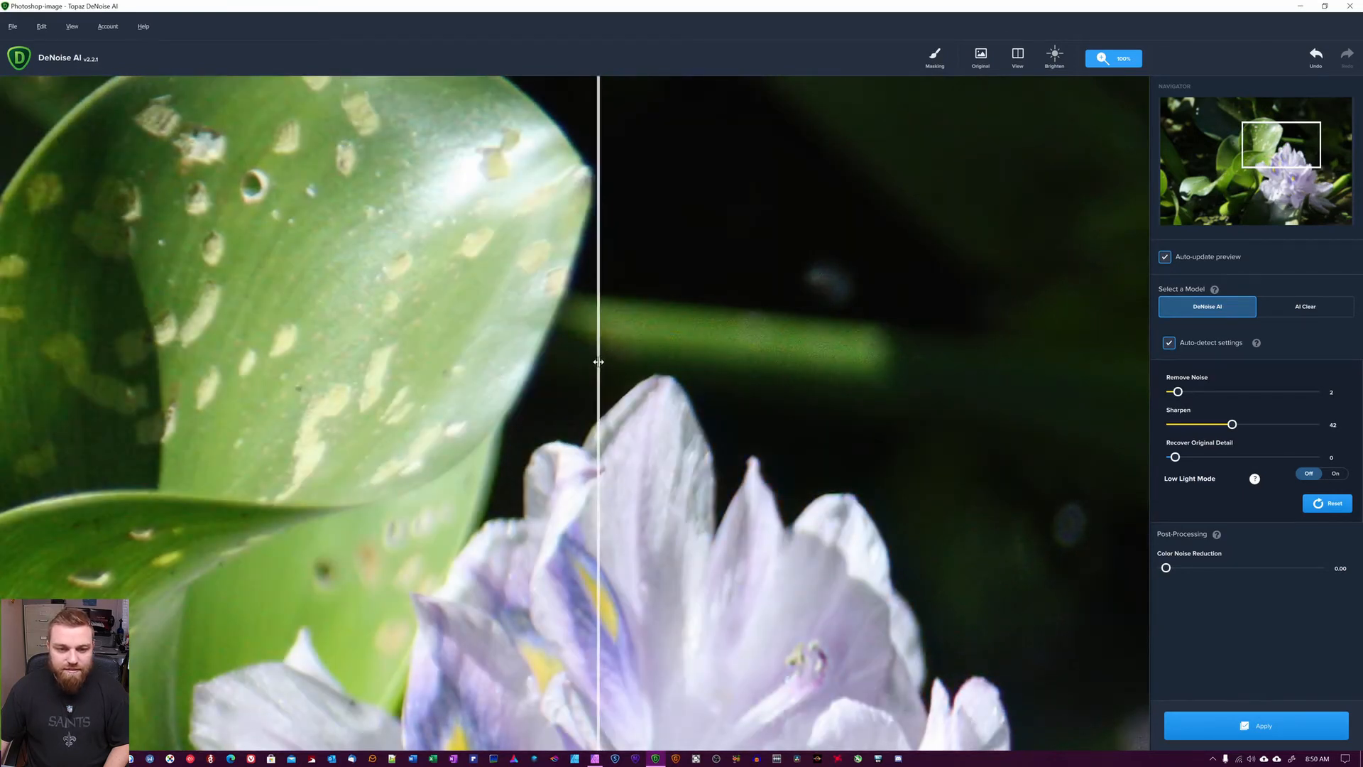
left_click_drag(600, 362, 678, 366)
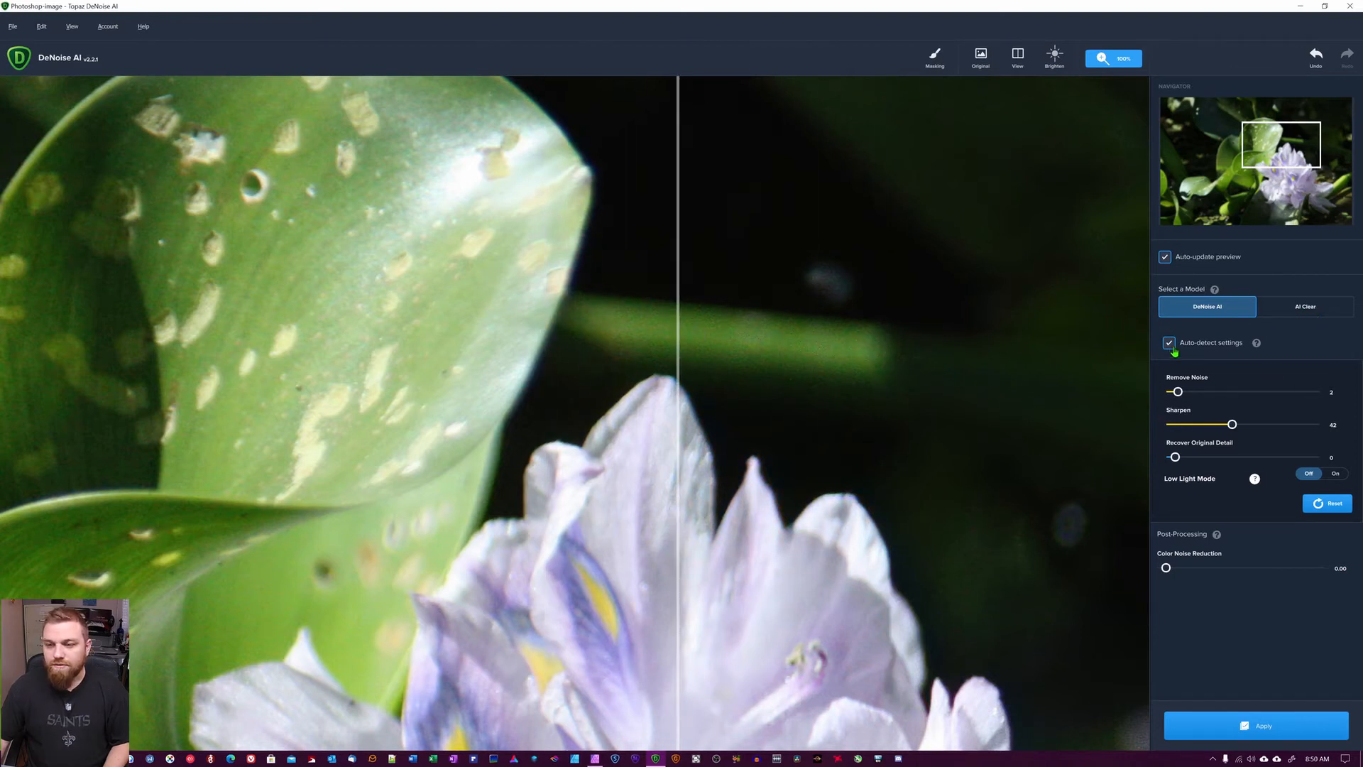
- Try the AI Clear model with Remove Noise set to Med, comparing the split preview on the leaves and flower
left_click(1299, 311)
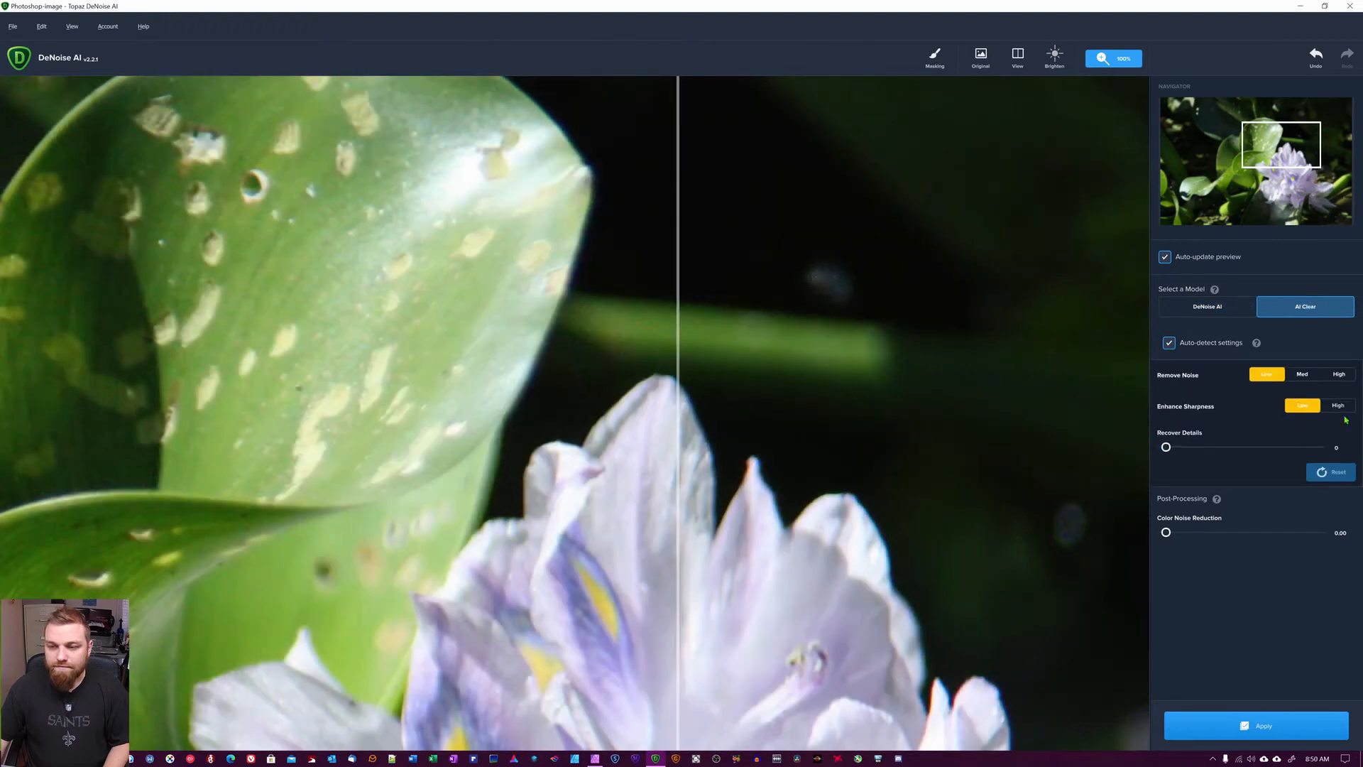
left_click(1301, 376)
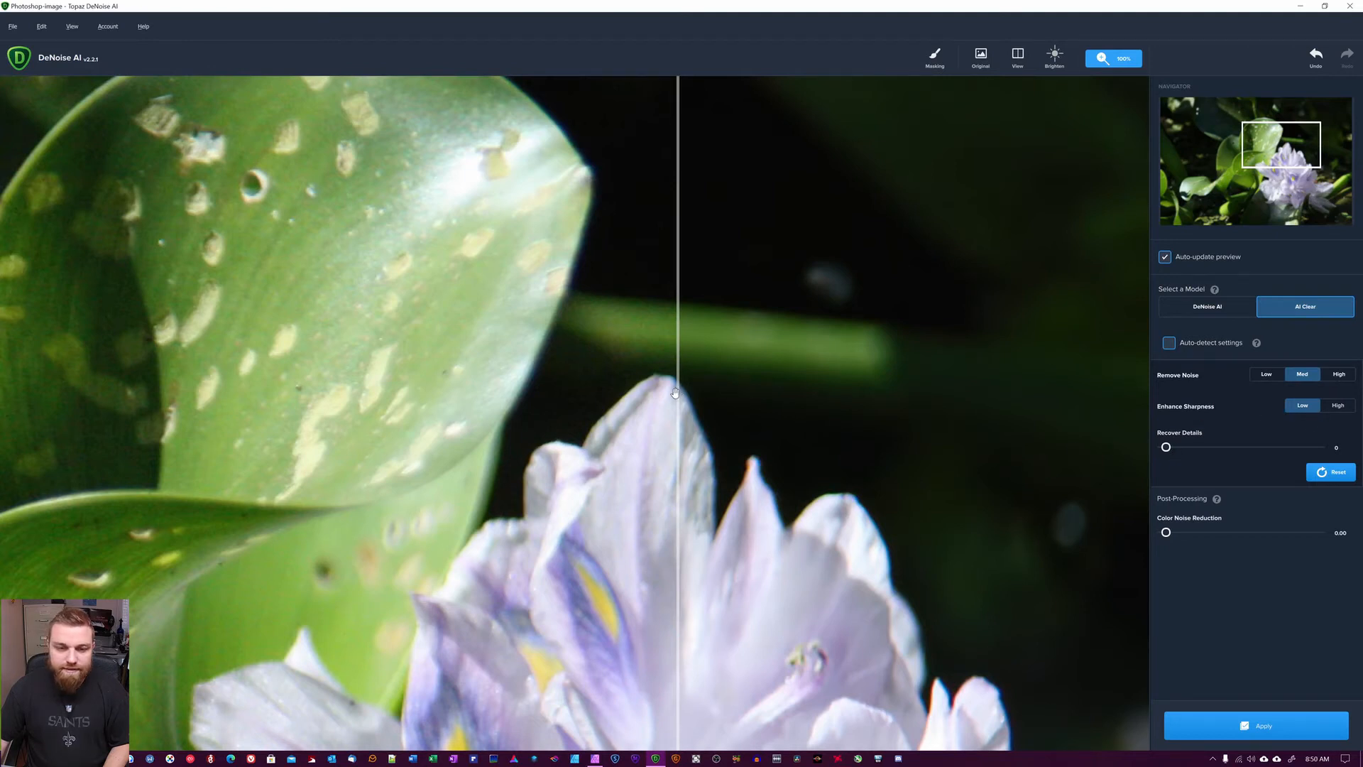
left_click_drag(677, 394, 481, 369)
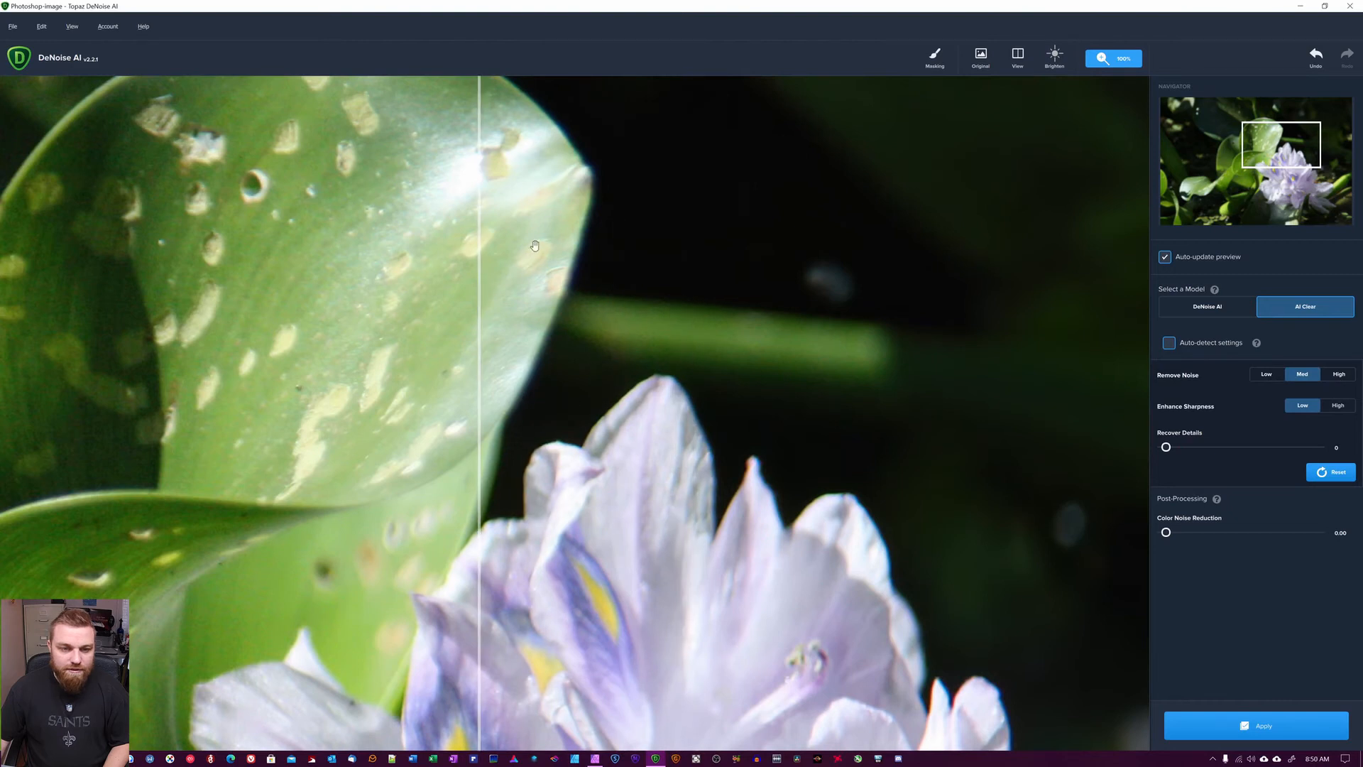
left_click_drag(480, 298, 210, 483)
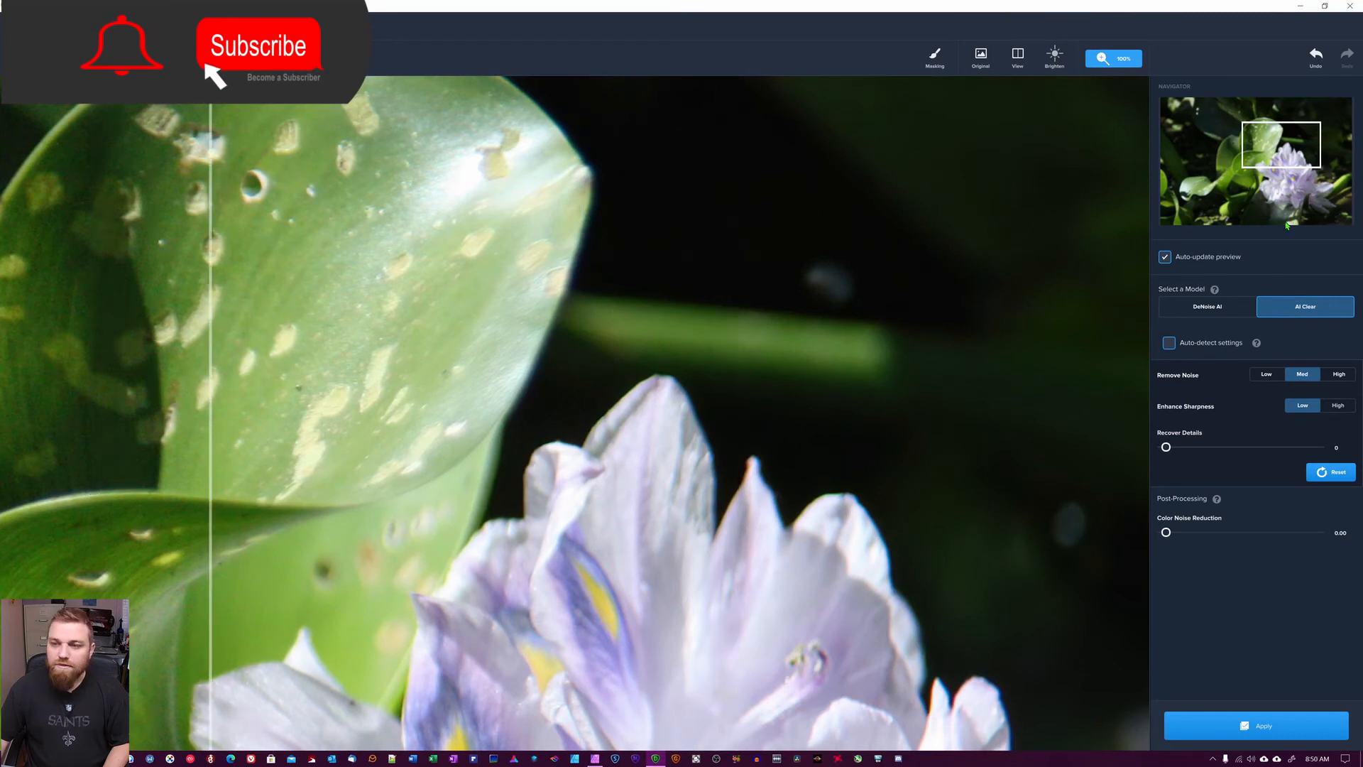
left_click_drag(520, 561, 1024, 2)
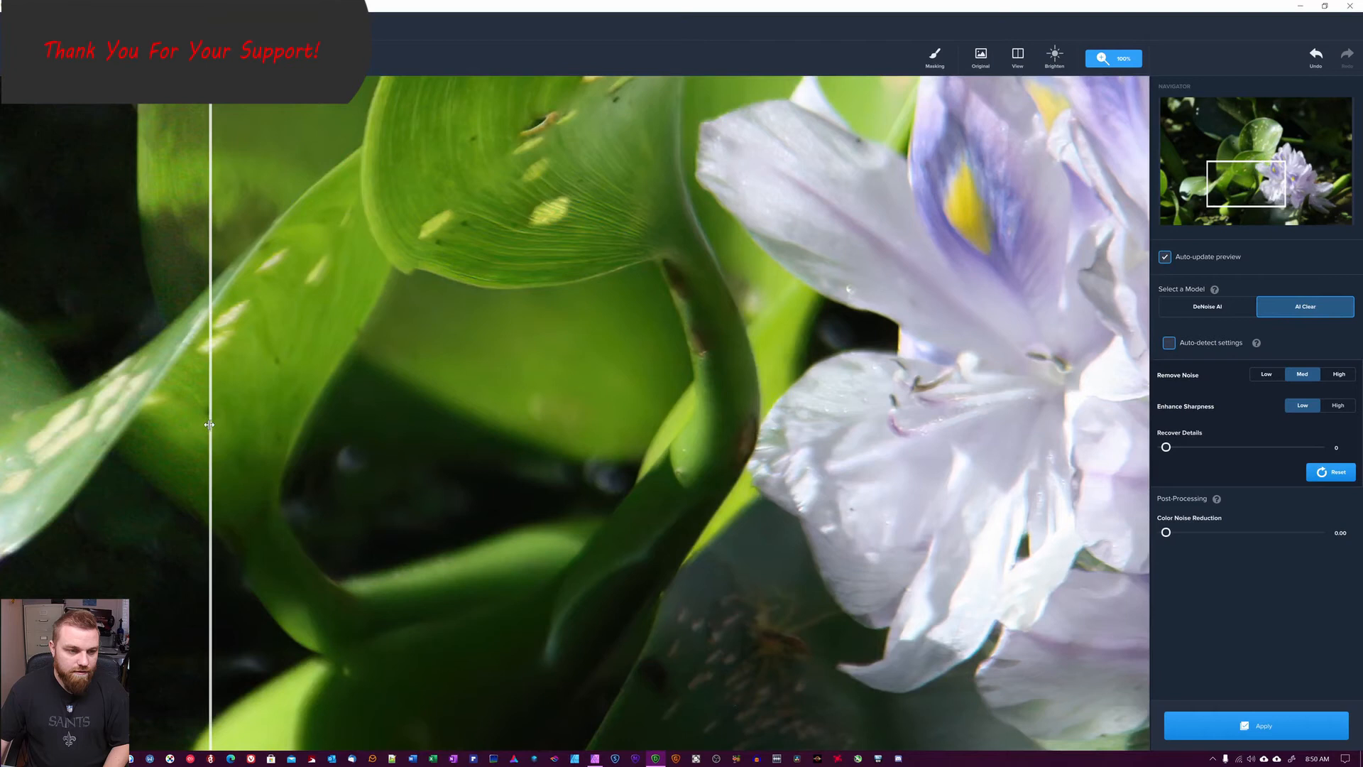
left_click_drag(209, 424, 443, 466)
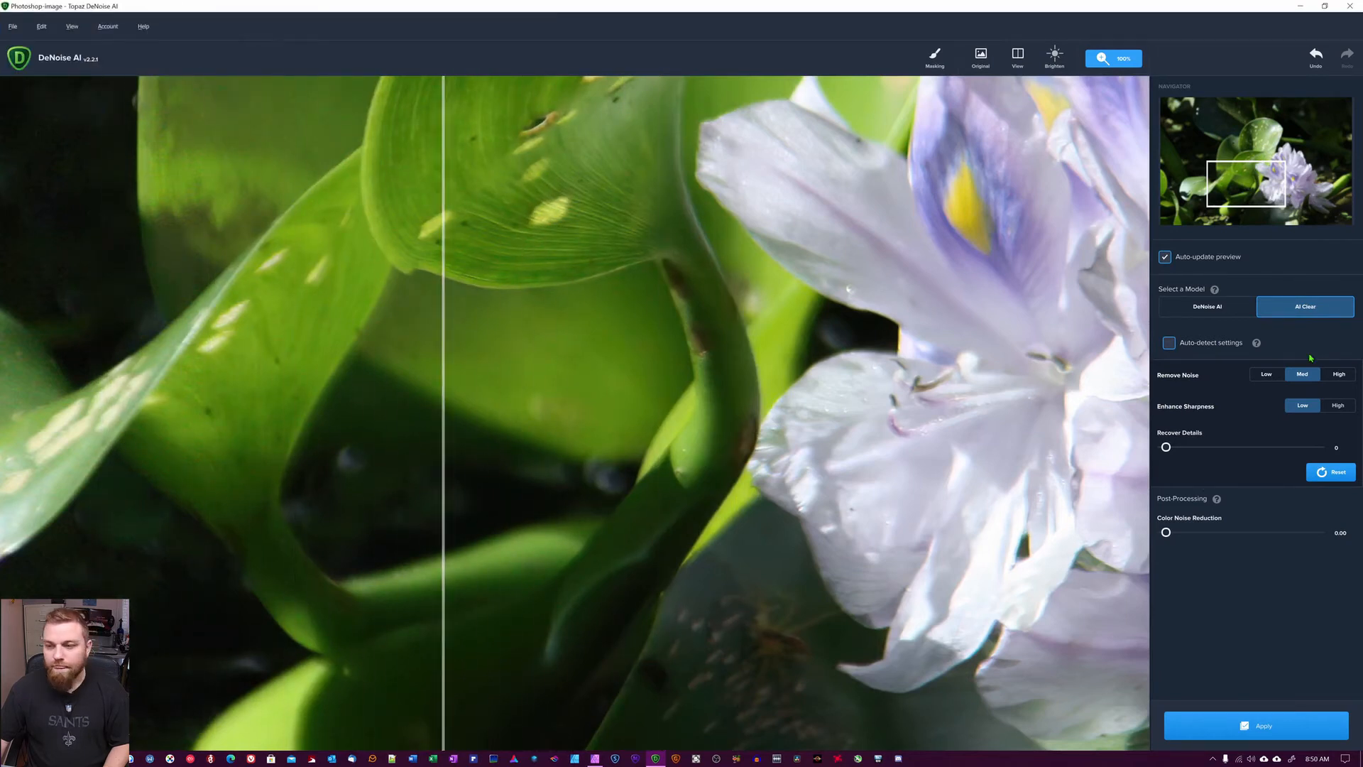
- Select the DeNoise AI model, set Remove Noise to 30 and Sharpen to 5, and compare the split preview
left_click(1215, 307)
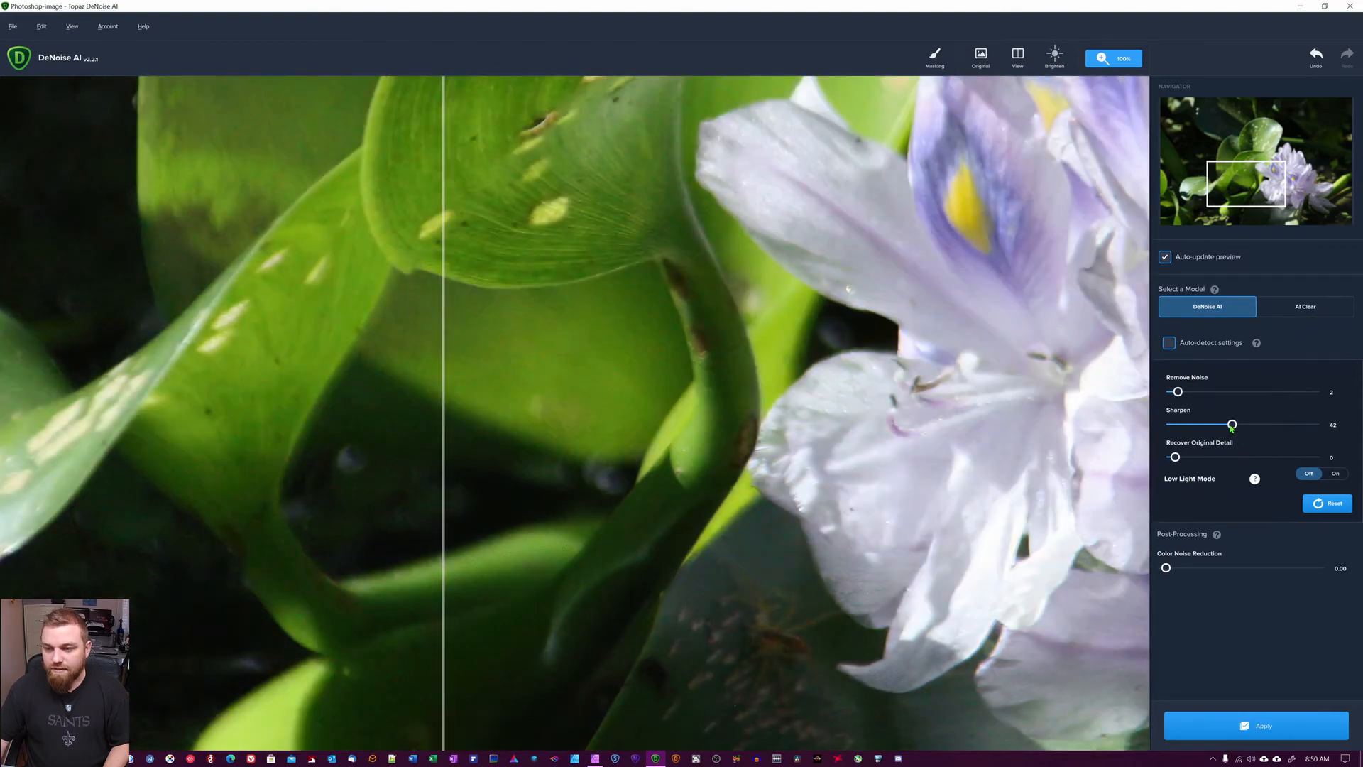
left_click_drag(1232, 424, 1215, 392)
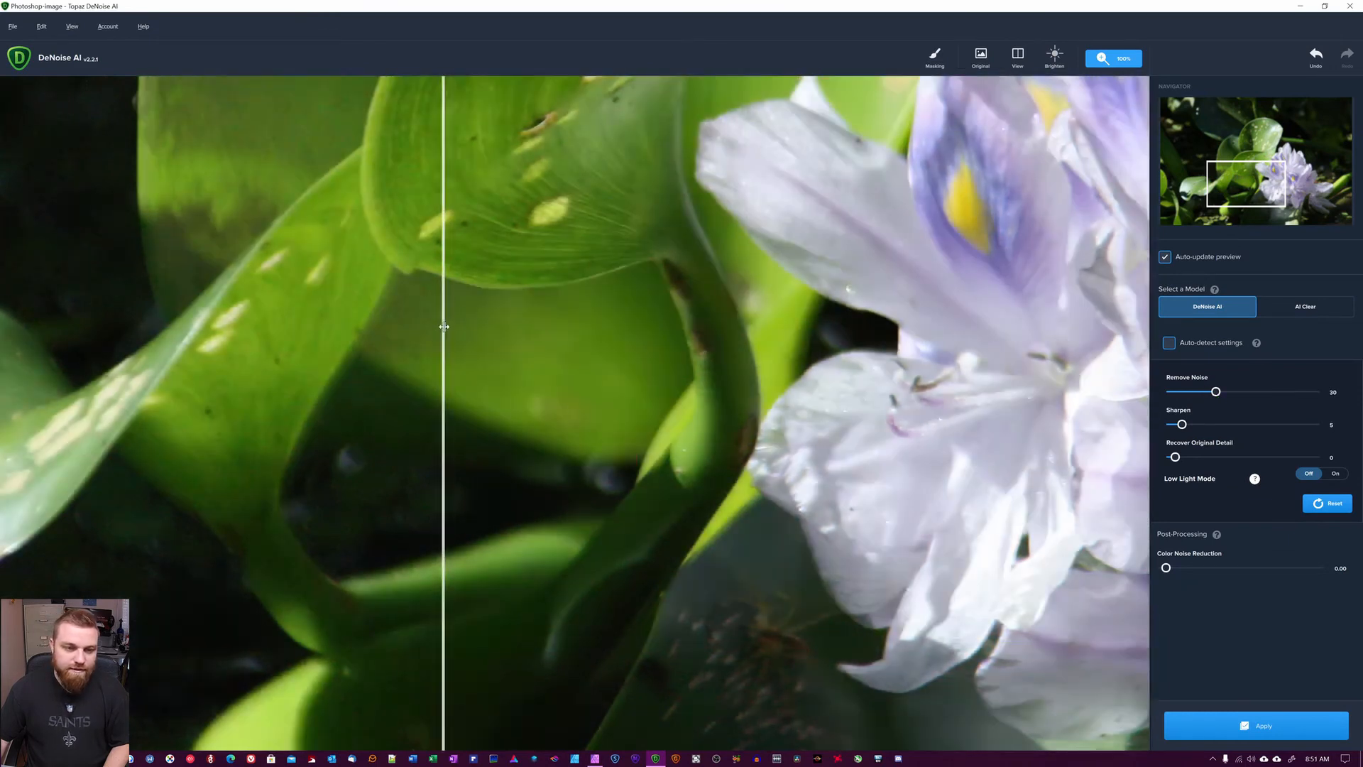
left_click_drag(444, 327, 696, 449)
left_click_drag(1242, 184, 1283, 144)
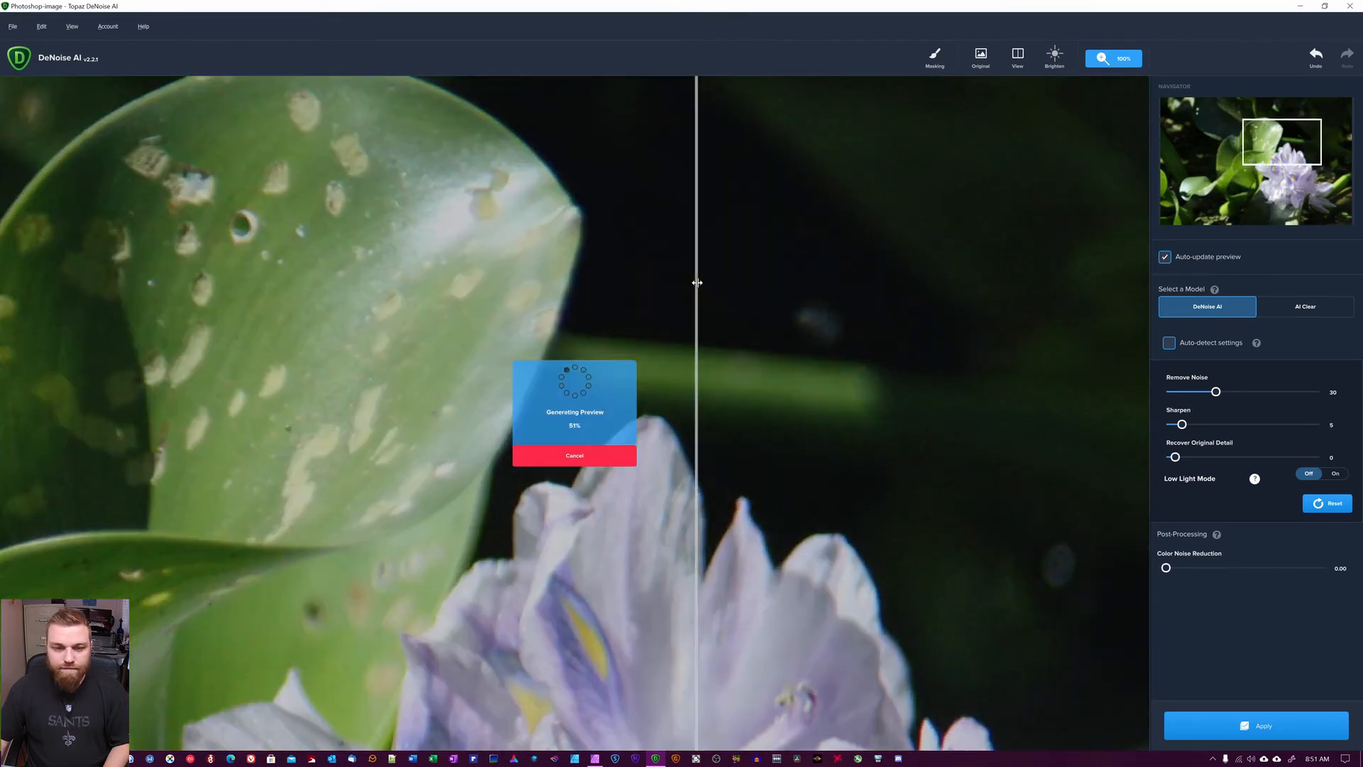
- Compare the split preview across the flower and leaf edge, and apply the DeNoise AI result to the duplicated layer
left_click_drag(698, 280, 633, 313)
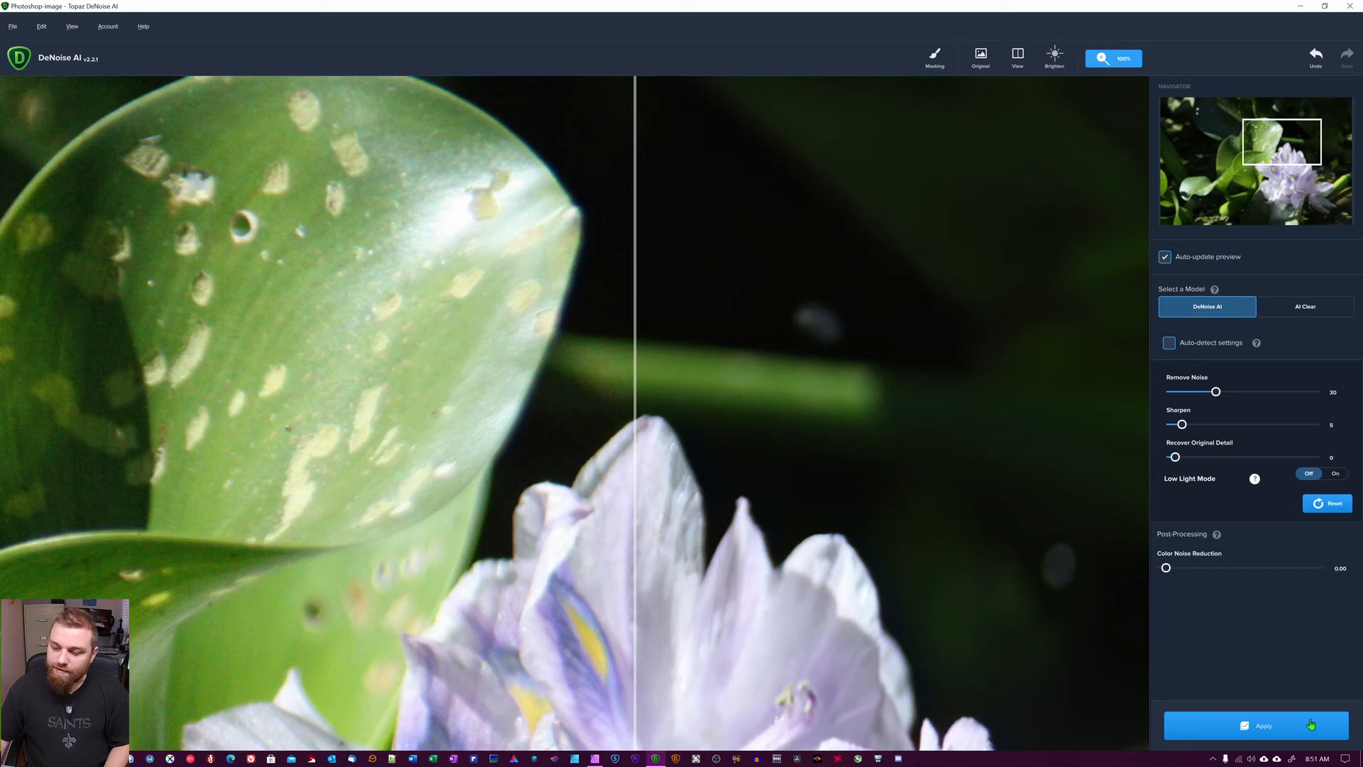
left_click(1269, 730)
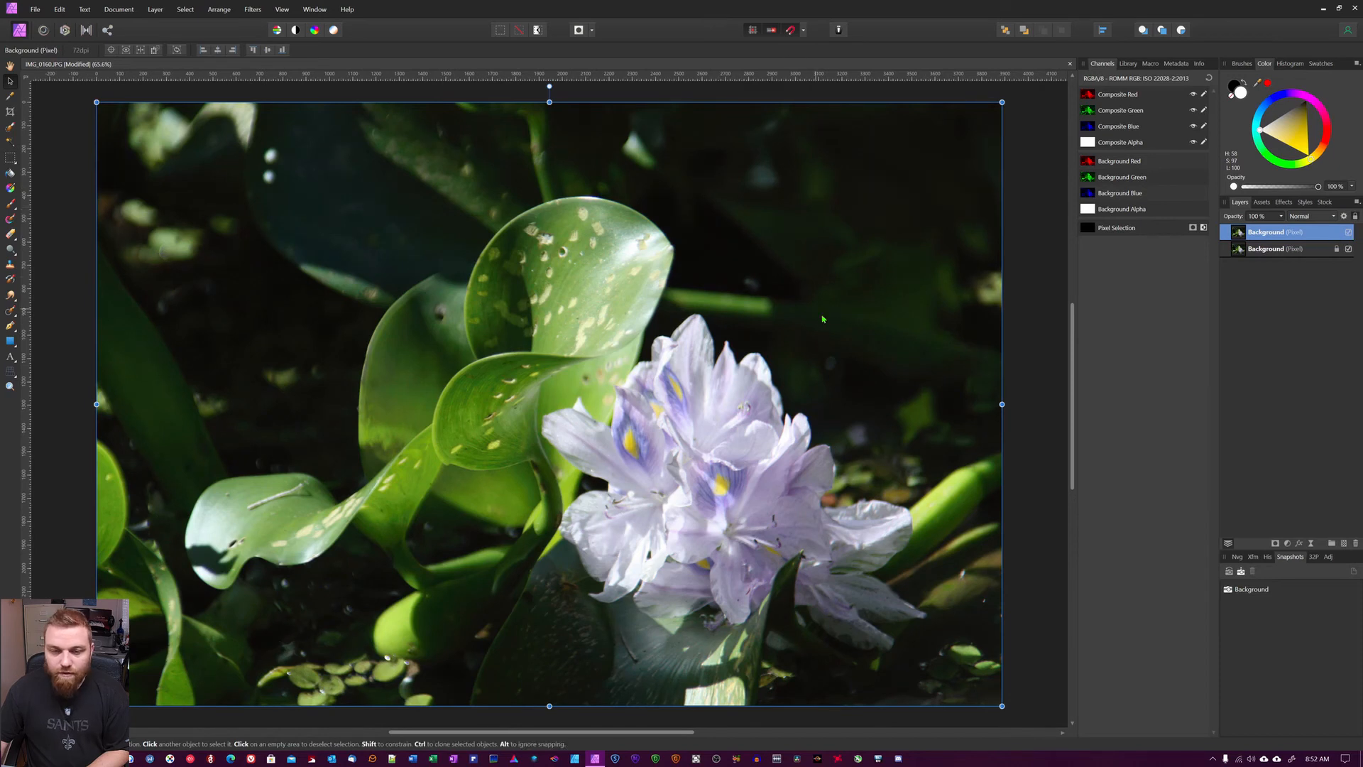
- Examine the denoised leaves, stem and dark background up close, and hide the upper Background layer to compare with the original
scroll(817, 334, "up", 6)
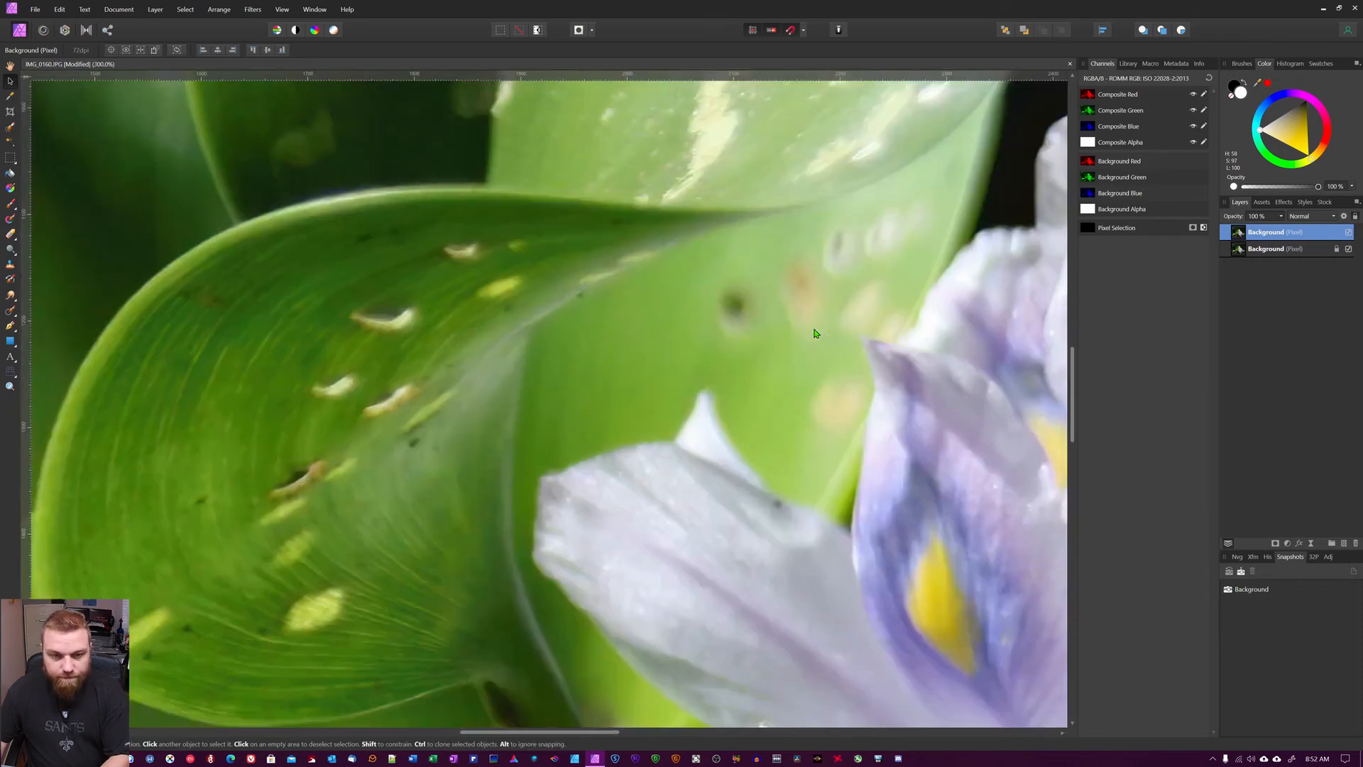
left_click_drag(550, 579, 786, 238)
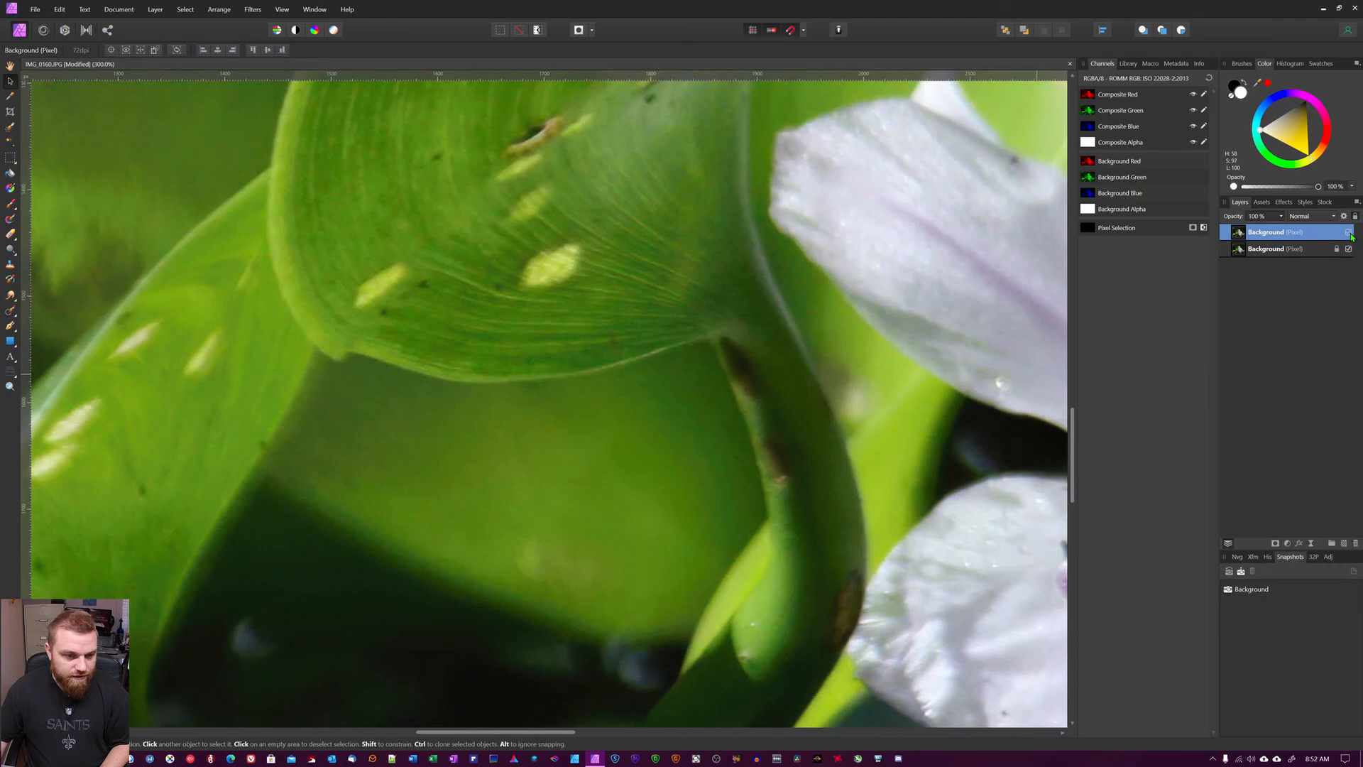
left_click_drag(712, 346, 106, 690)
left_click_drag(725, 261, 481, 637)
left_click_drag(899, 370, 667, 490)
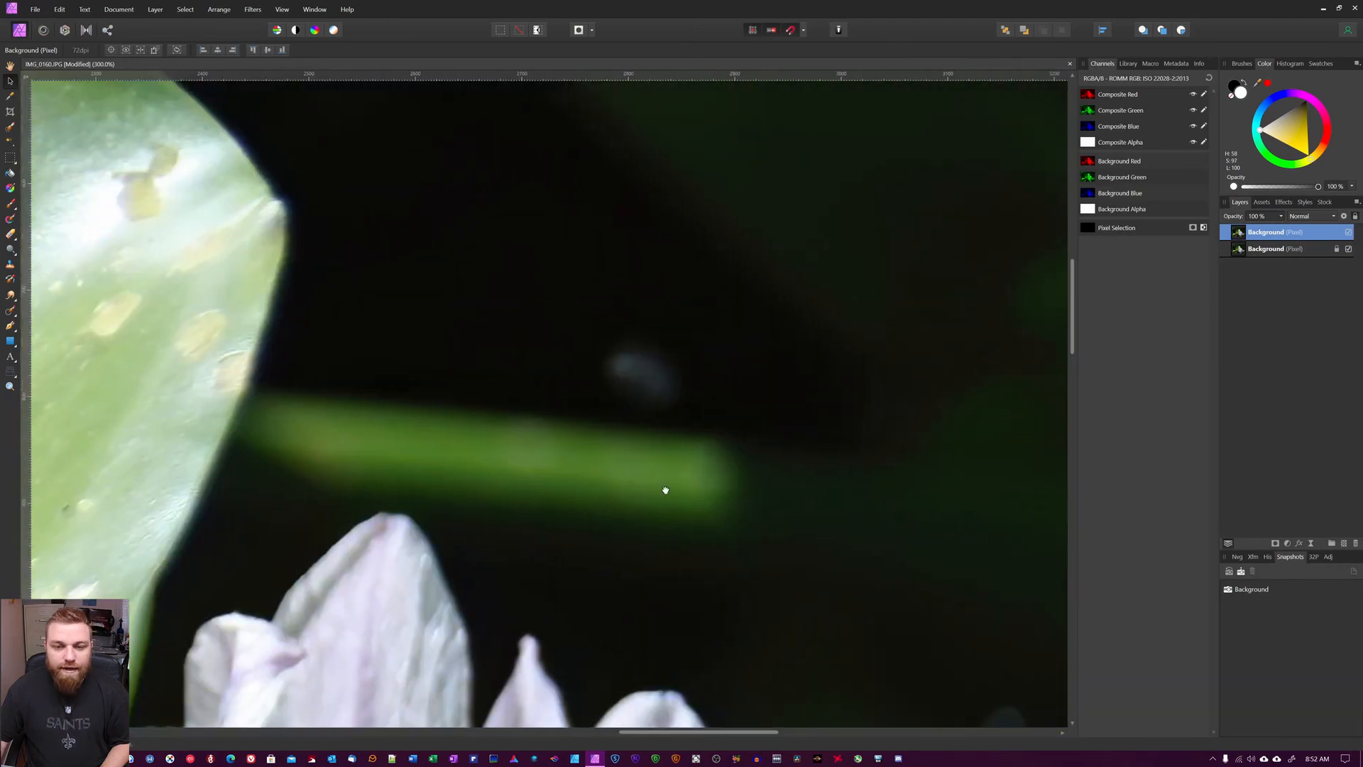
left_click(1348, 232)
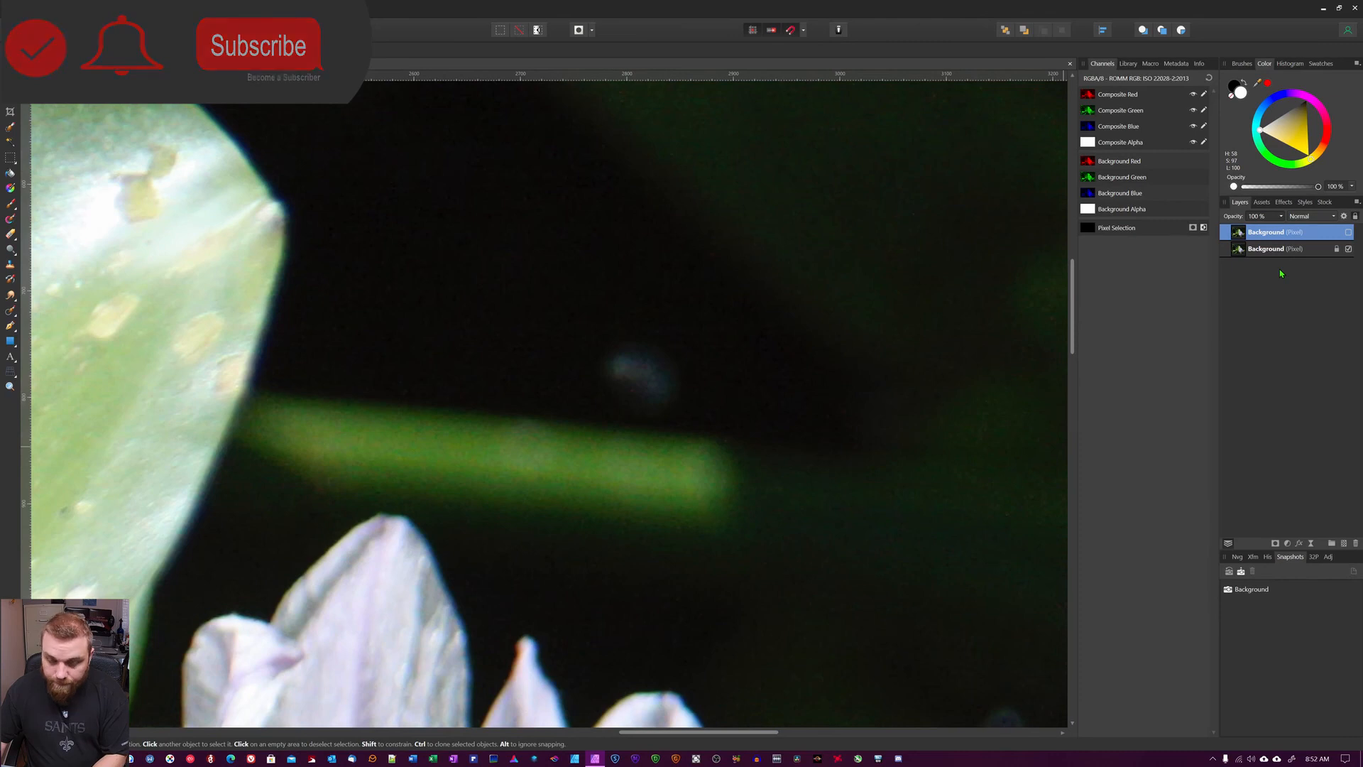
- Inspect the whole photo's composite red, green and blue channels one at a time, and select the locked Background layer
key("ctrl+0")
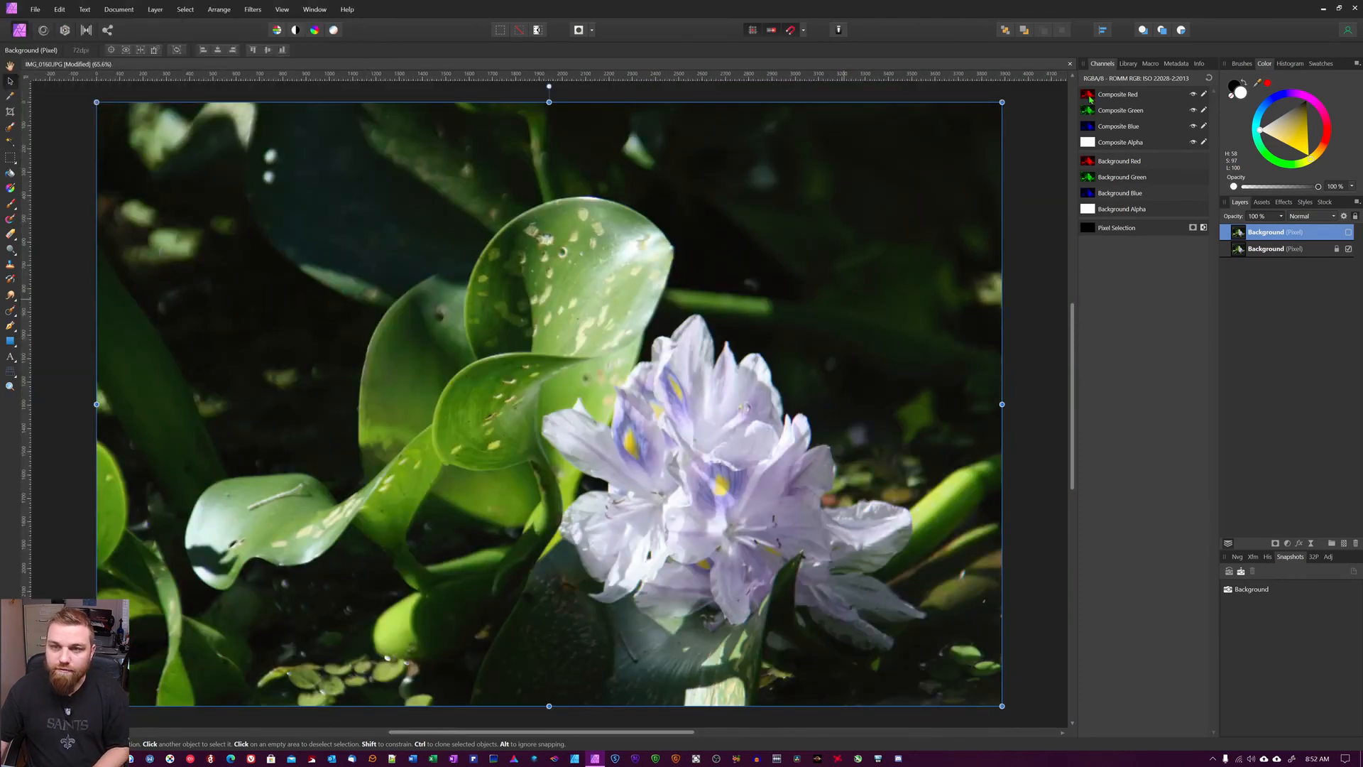
left_click(1101, 96, "alt")
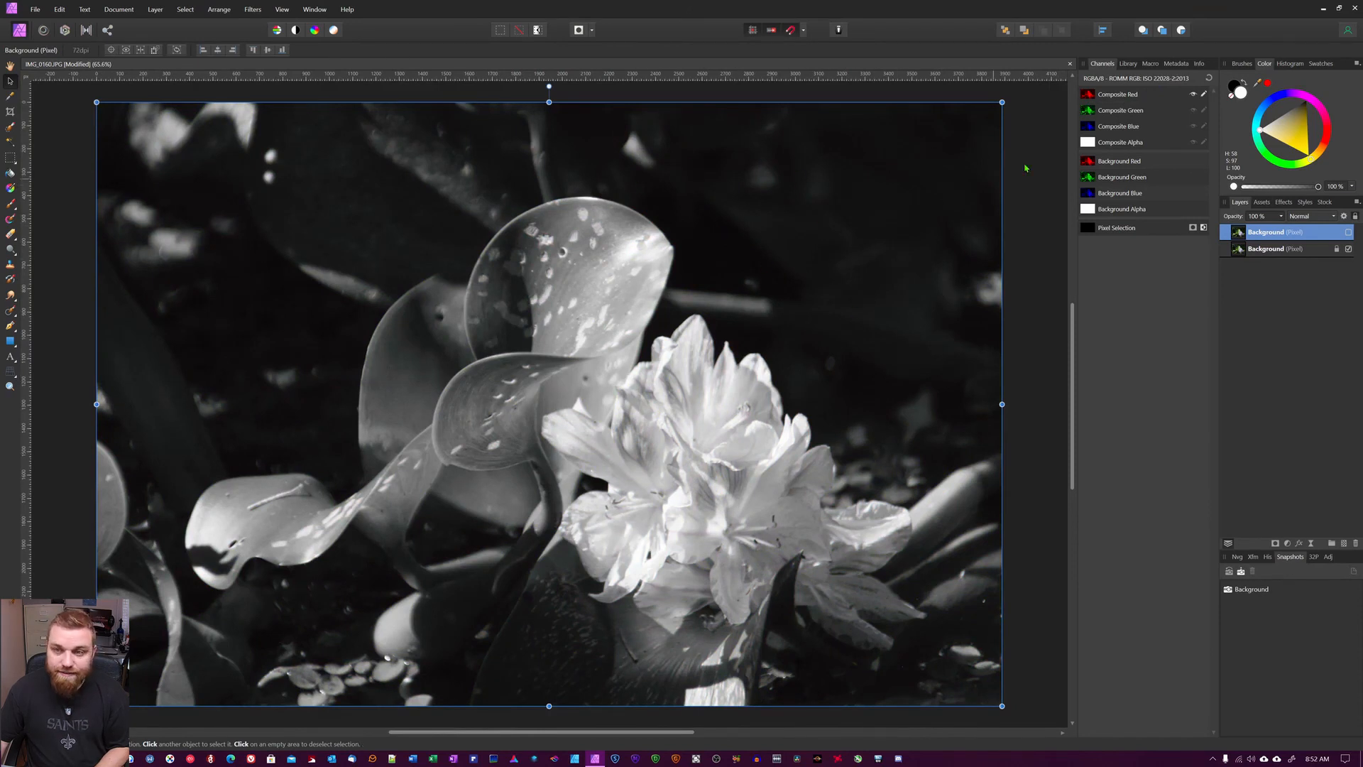
left_click(1088, 111)
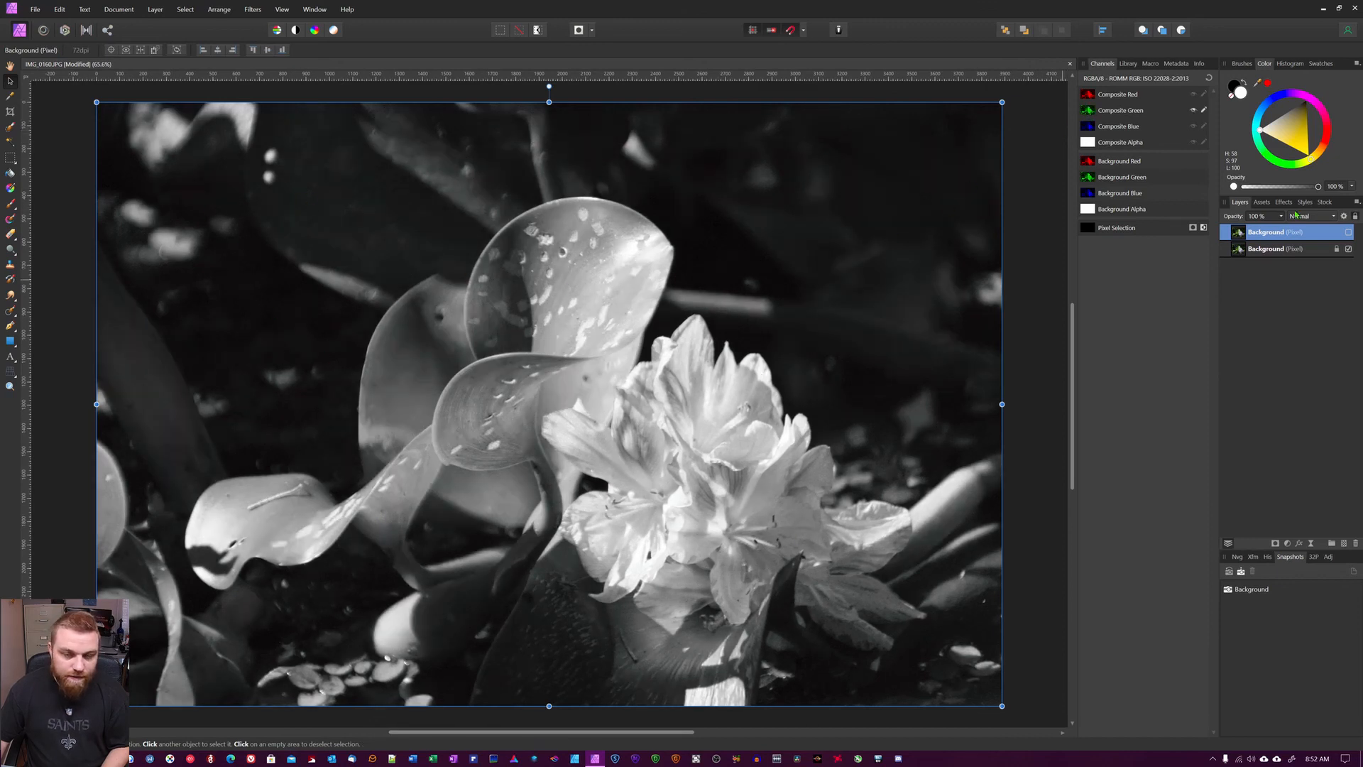
left_click(1098, 129)
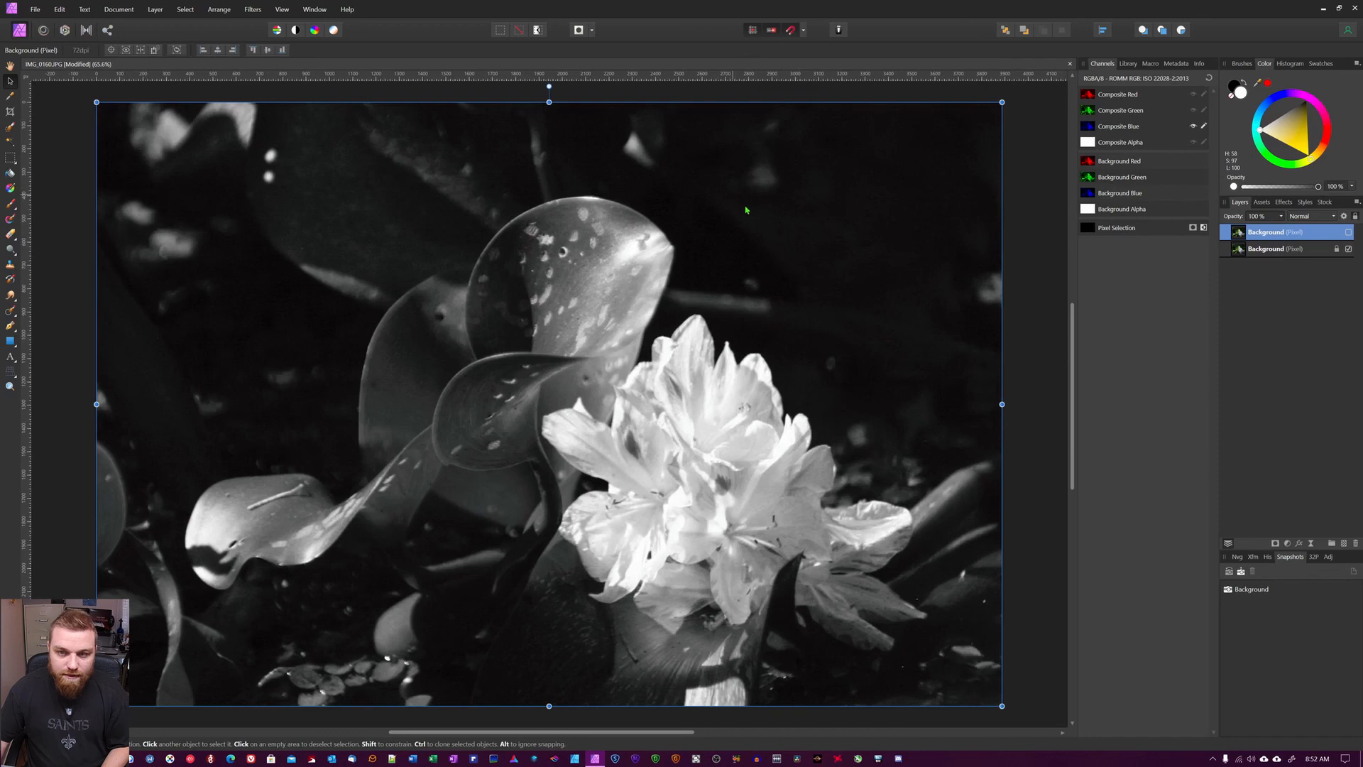
left_click(1279, 249)
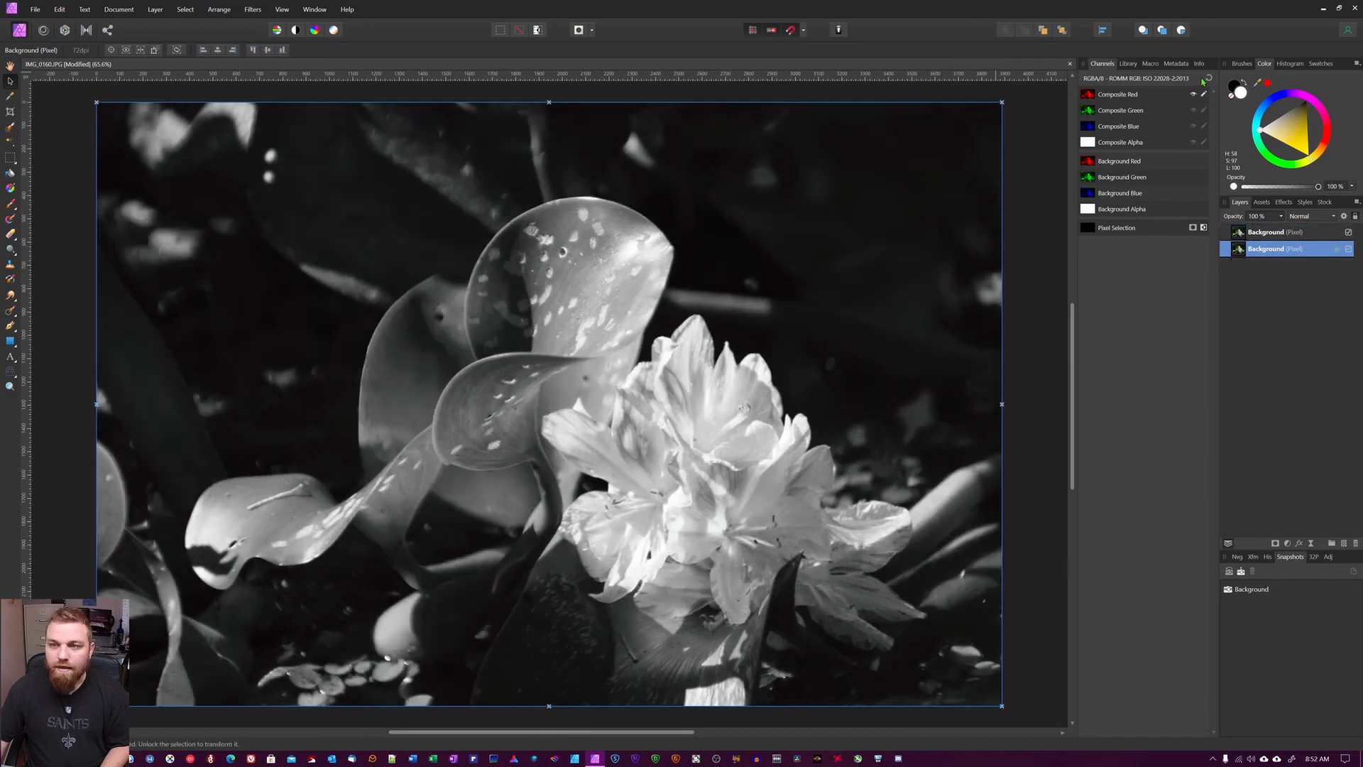